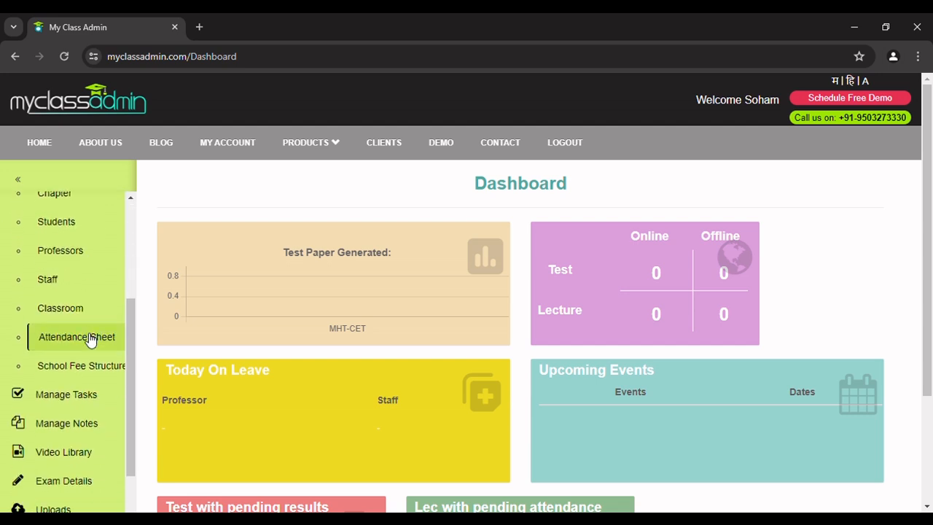
Step: Open the attendance sheet page and set the multiple-day range from 01-05-2024 to 11-05-2024
{"action": "left_click", "coordinate": [90, 337]}
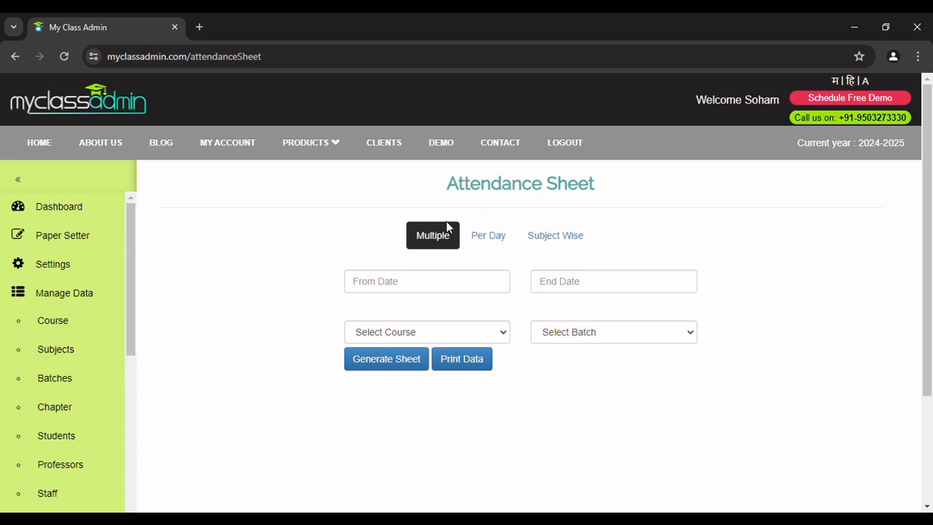
{"action": "left_click", "coordinate": [396, 287]}
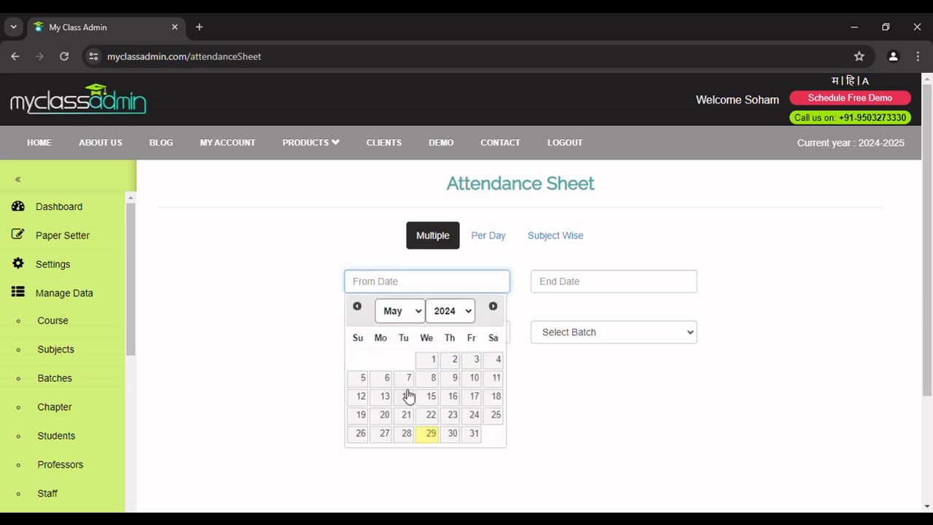
{"action": "left_click", "coordinate": [429, 364]}
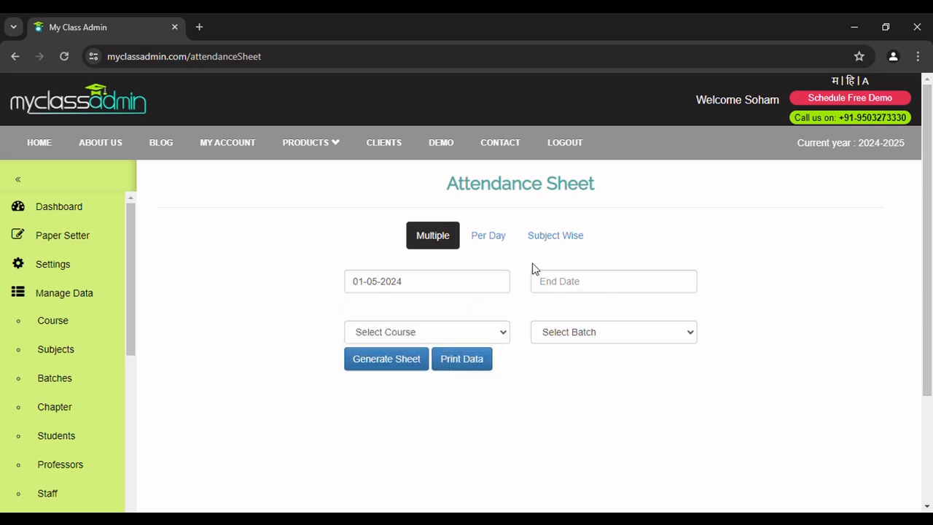
{"action": "left_click", "coordinate": [603, 295]}
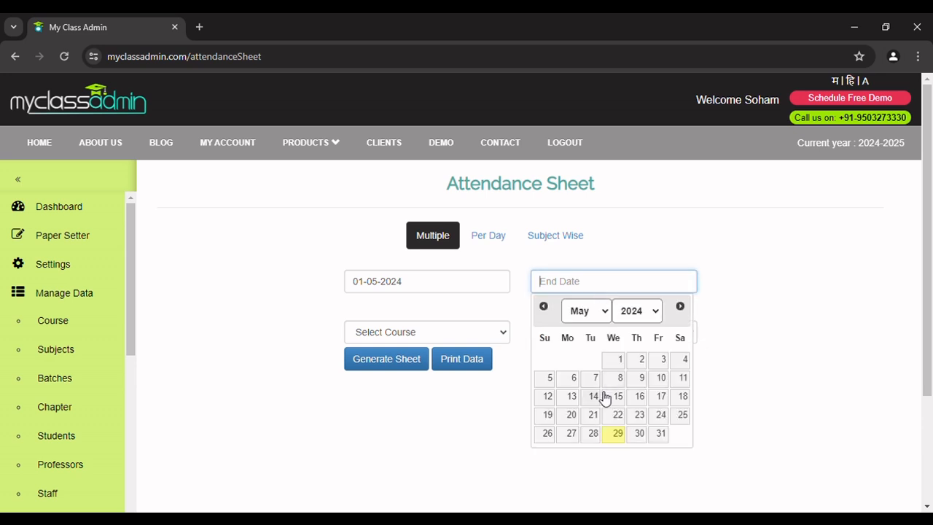
{"action": "left_click", "coordinate": [683, 378]}
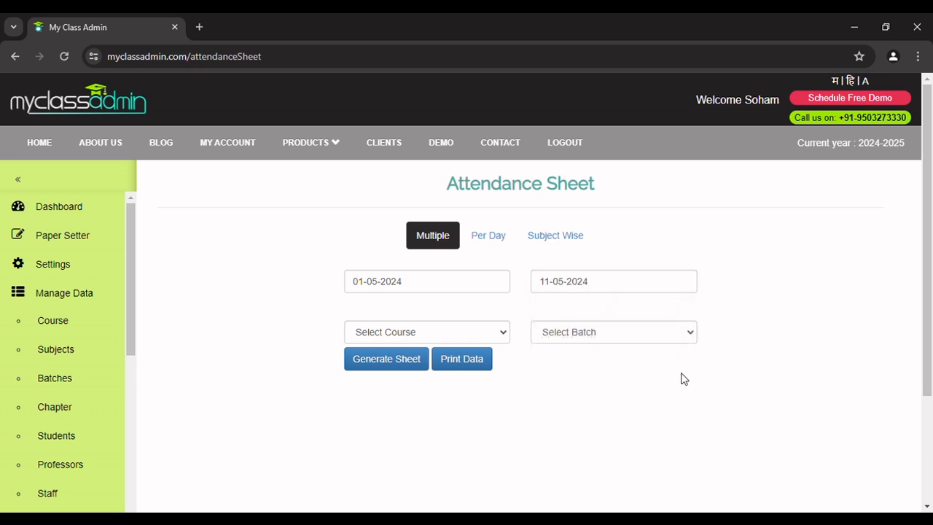
Step: Generate the multiple-day attendance sheet for course Bsc IT, Batch 1, and look through its student rows
{"action": "left_click", "coordinate": [445, 333]}
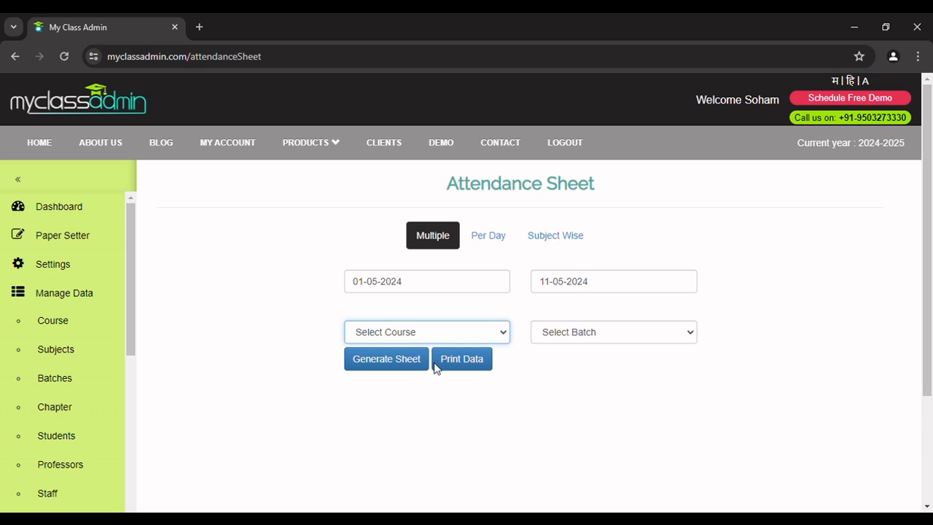
{"action": "left_click", "coordinate": [435, 368]}
{"action": "left_click", "coordinate": [576, 335]}
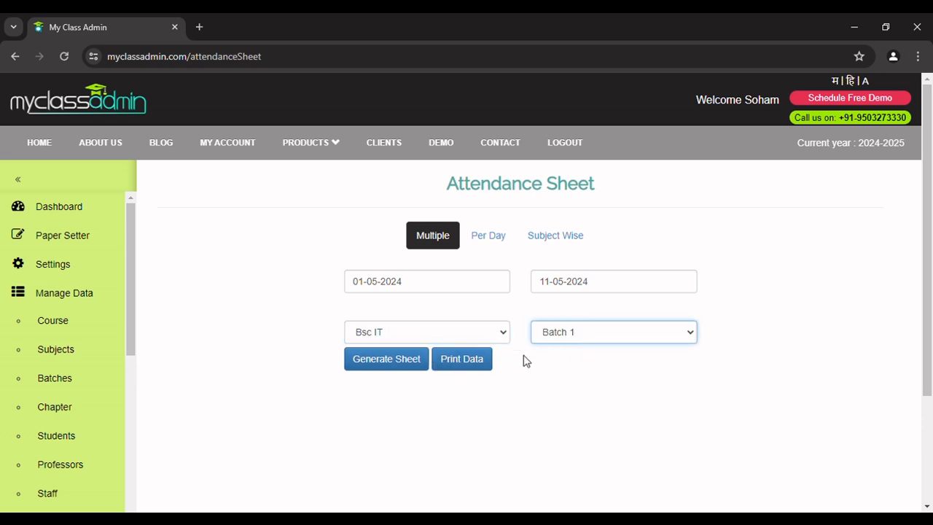
{"action": "left_click", "coordinate": [379, 368]}
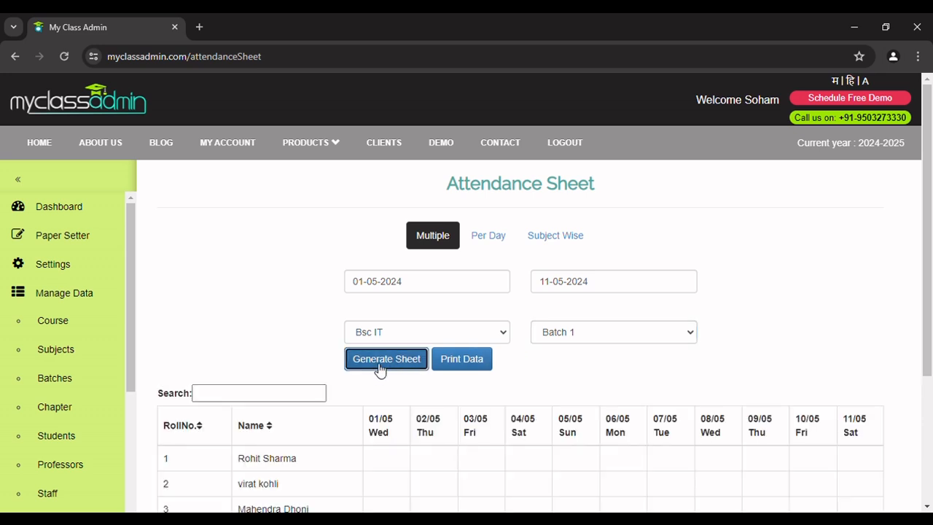
{"action": "scroll", "coordinate": [528, 412], "scroll_direction": "down", "scroll_amount": 3}
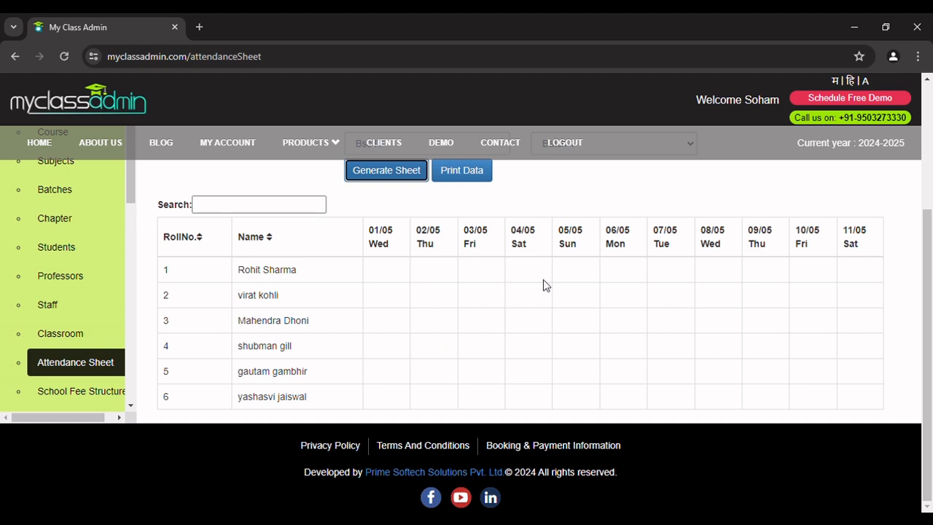
{"action": "scroll", "coordinate": [543, 279], "scroll_direction": "up", "scroll_amount": 2}
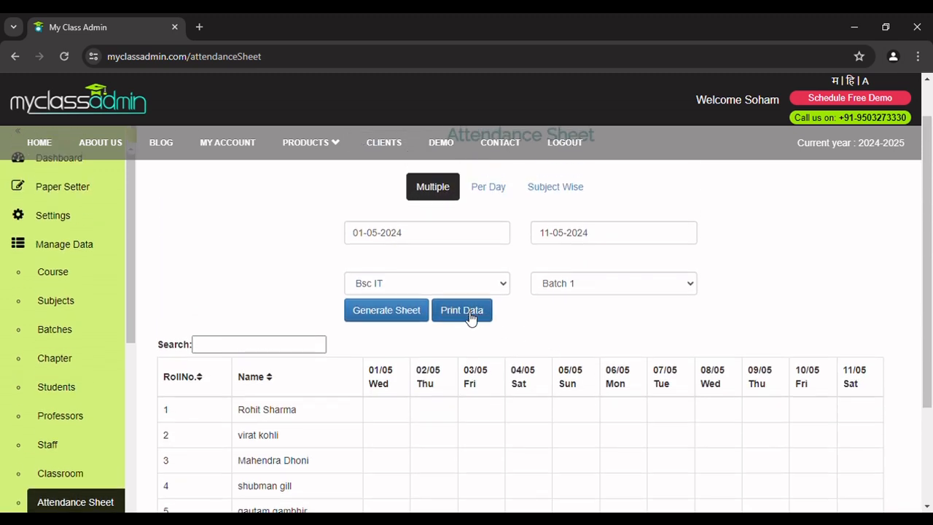
{"action": "scroll", "coordinate": [526, 308], "scroll_direction": "up", "scroll_amount": 1}
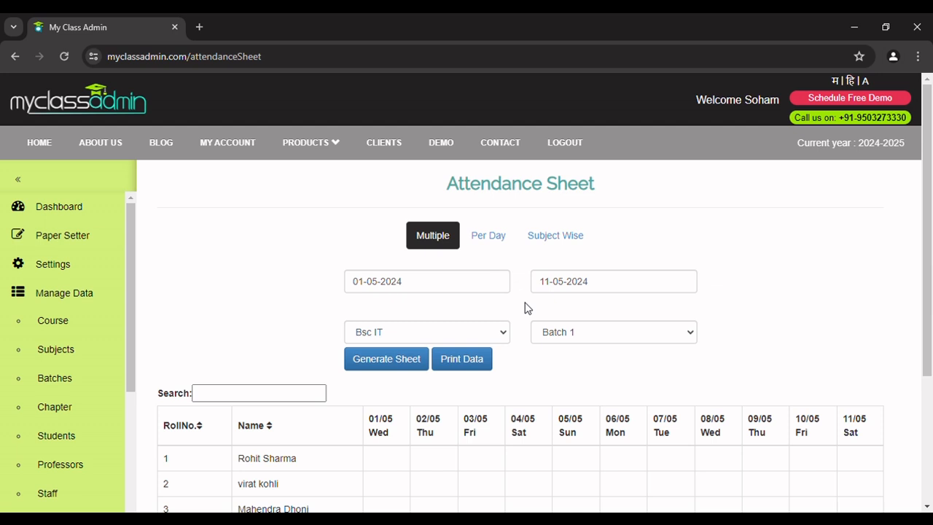
Step: Switch the attendance sheet to the Per Day view and set its date to 30-05-2024
{"action": "left_click", "coordinate": [496, 240]}
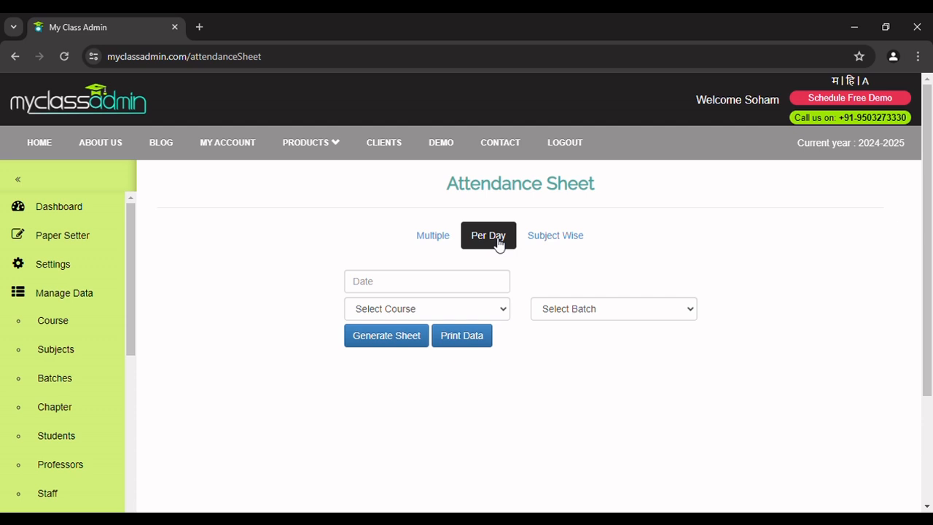
{"action": "left_click", "coordinate": [437, 283]}
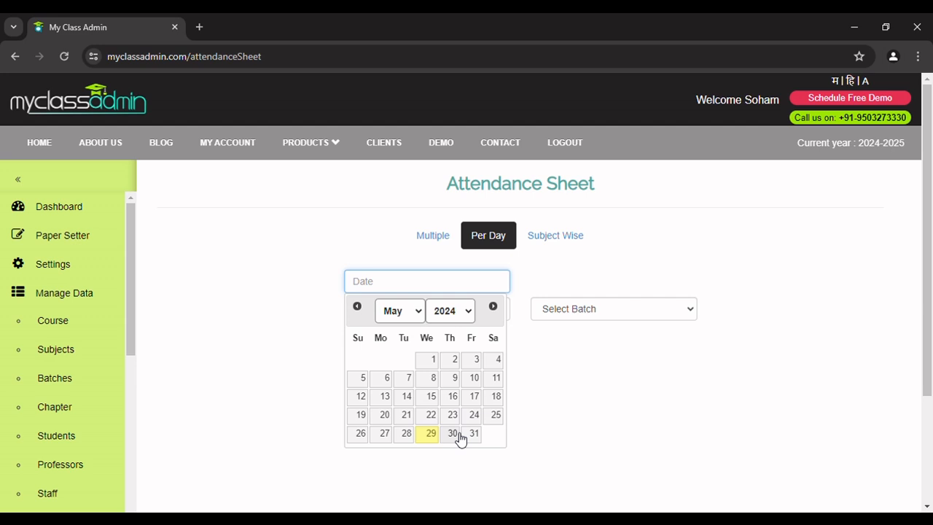
{"action": "left_click", "coordinate": [456, 435]}
Step: Generate the per-day sheet for course Bsc IT, Batch 1, and review its students and subject columns
{"action": "left_click", "coordinate": [430, 313]}
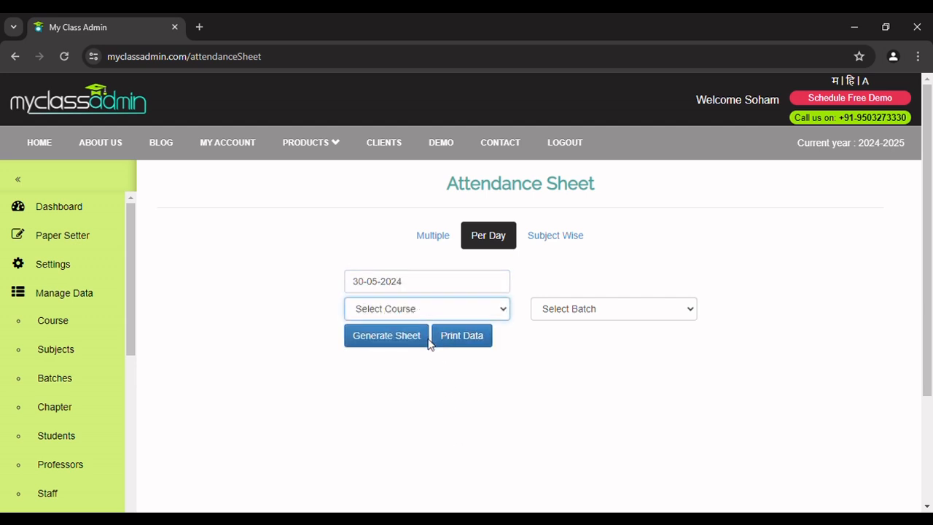
{"action": "left_click", "coordinate": [428, 343]}
{"action": "left_click", "coordinate": [598, 306]}
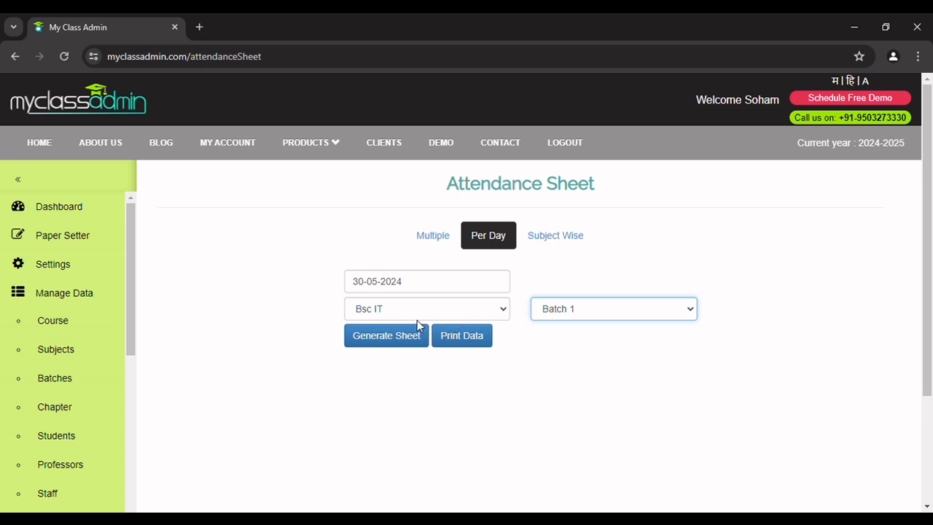
{"action": "left_click", "coordinate": [402, 338]}
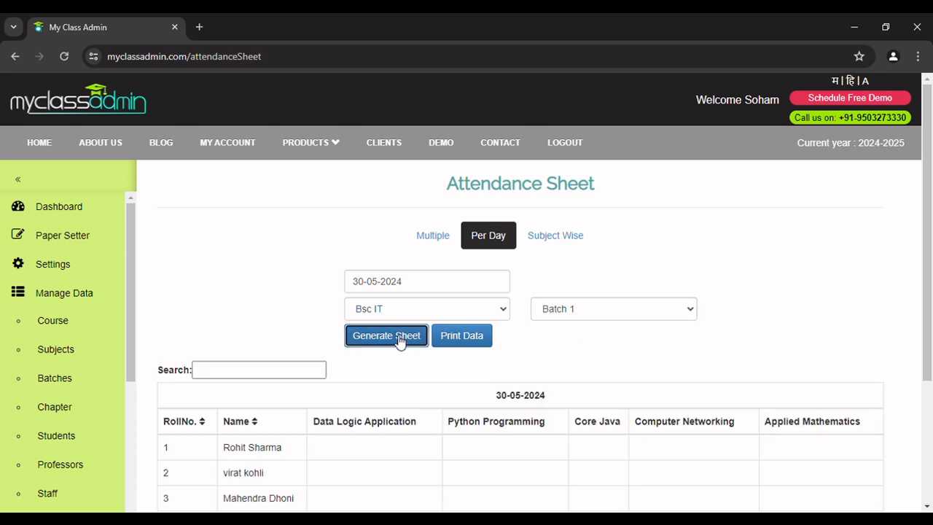
{"action": "scroll", "coordinate": [575, 365], "scroll_direction": "down", "scroll_amount": 3}
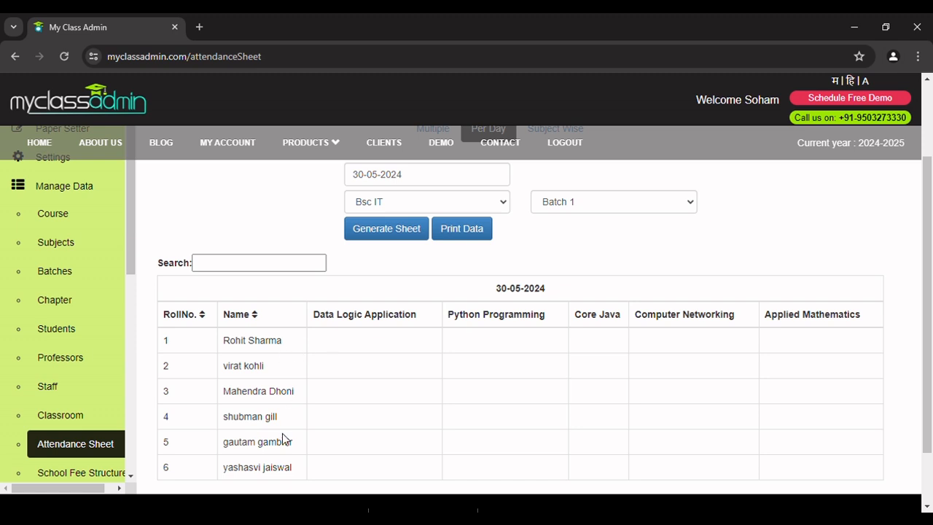
{"action": "scroll", "coordinate": [413, 424], "scroll_direction": "up", "scroll_amount": 1}
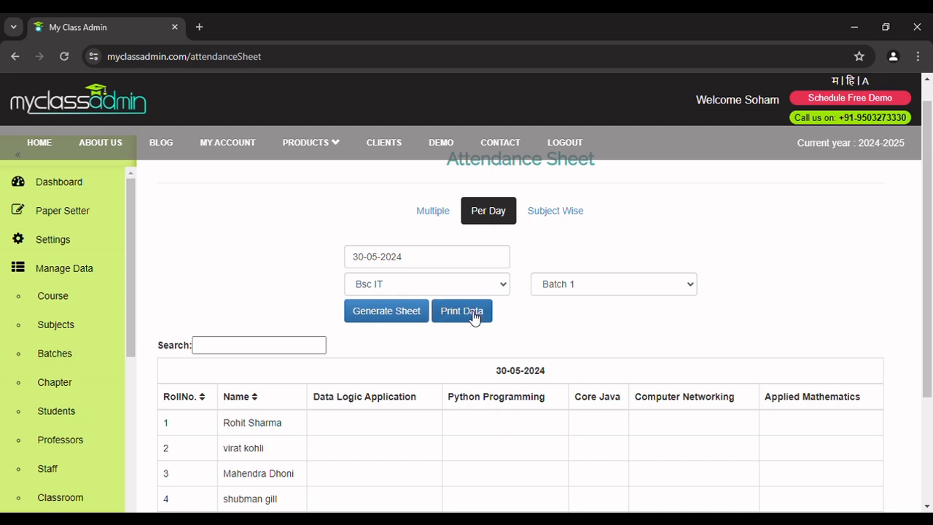
{"action": "scroll", "coordinate": [473, 318], "scroll_direction": "up", "scroll_amount": 1}
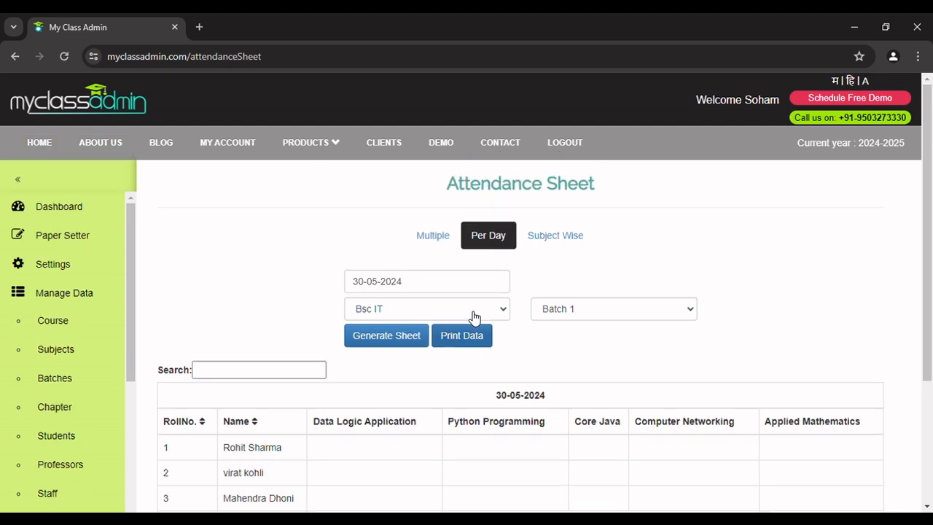
Step: Switch to the Subject Wise sheet and choose course Bsc IT, Batch 1 and subject Python Programming
{"action": "left_click", "coordinate": [571, 238]}
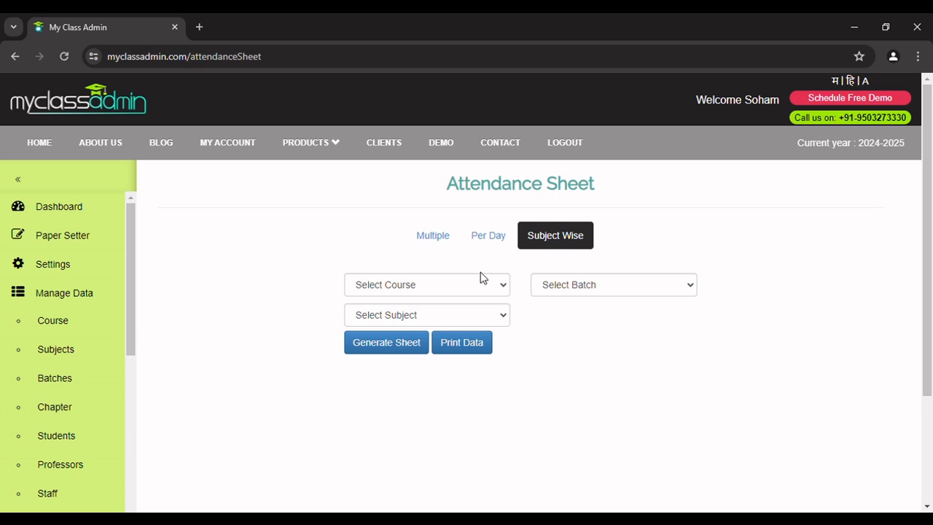
{"action": "left_click", "coordinate": [462, 293]}
{"action": "left_click", "coordinate": [452, 319]}
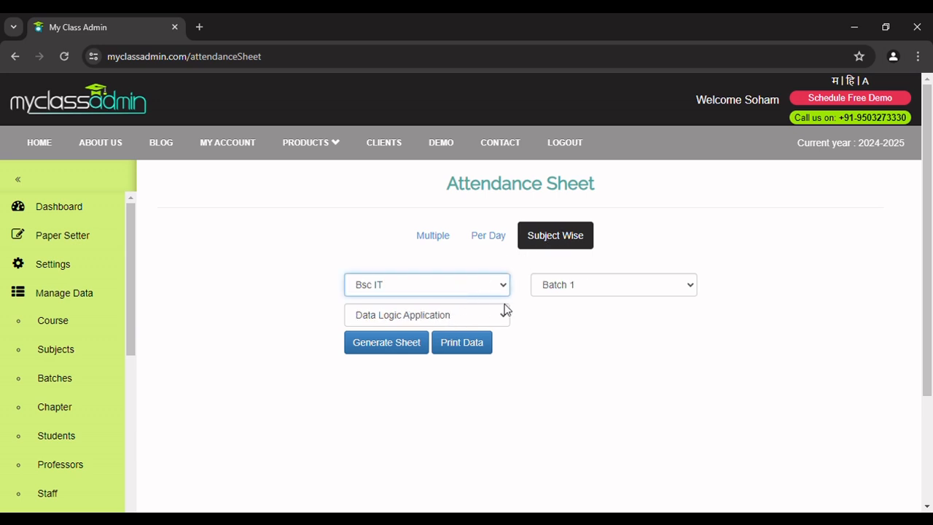
{"action": "left_click", "coordinate": [558, 290]}
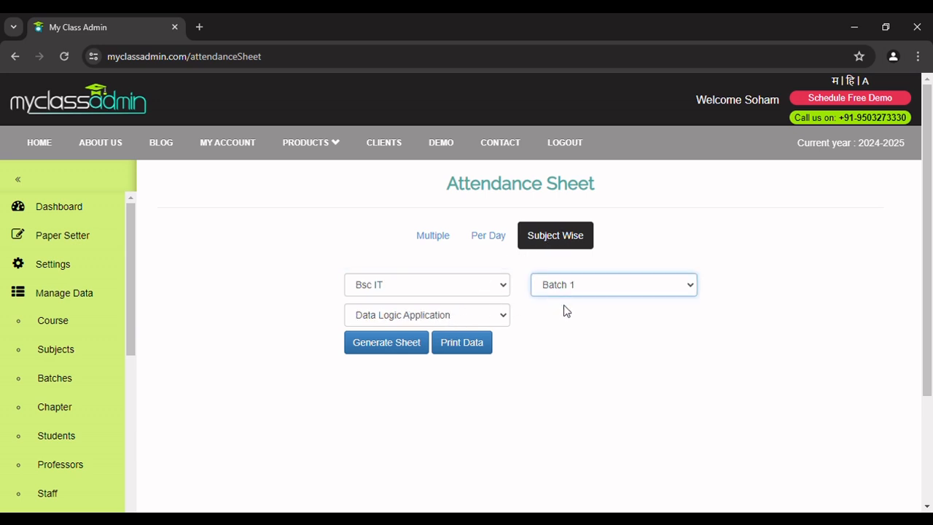
{"action": "left_click", "coordinate": [474, 317]}
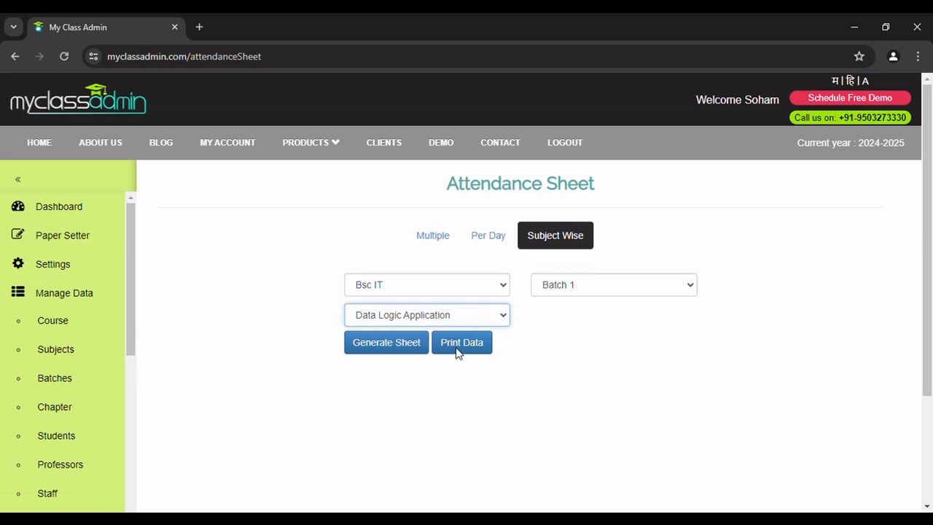
{"action": "key", "text": "Down"}
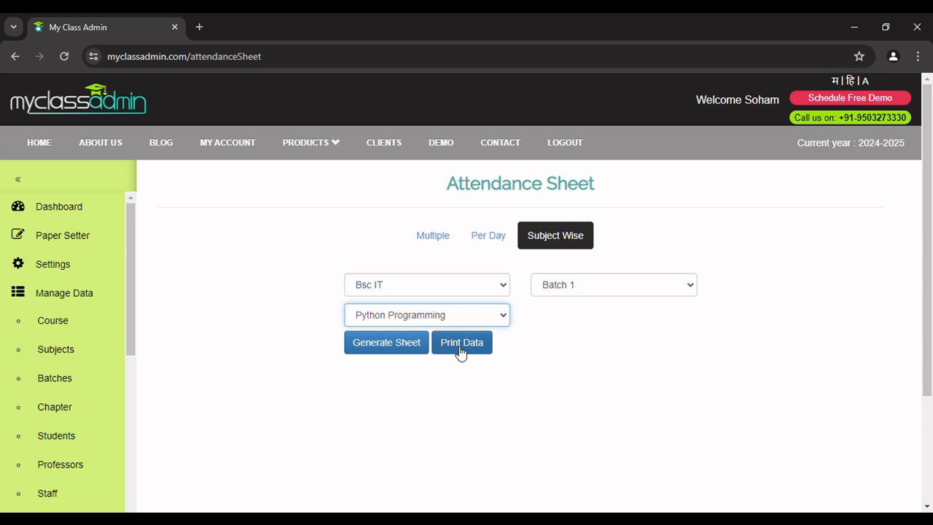
Step: Generate the subject-wise attendance sheet, look through its student rows and print the data
{"action": "left_click", "coordinate": [395, 345]}
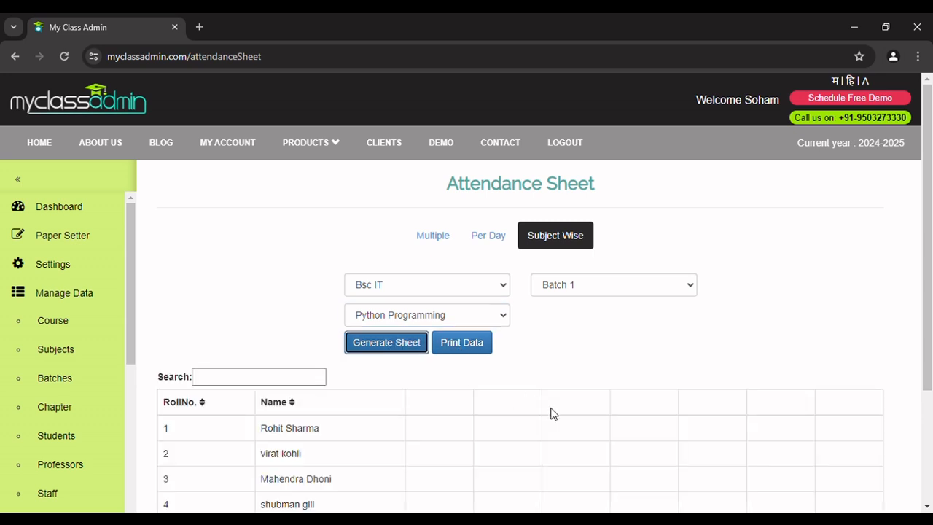
{"action": "scroll", "coordinate": [552, 413], "scroll_direction": "down", "scroll_amount": 2}
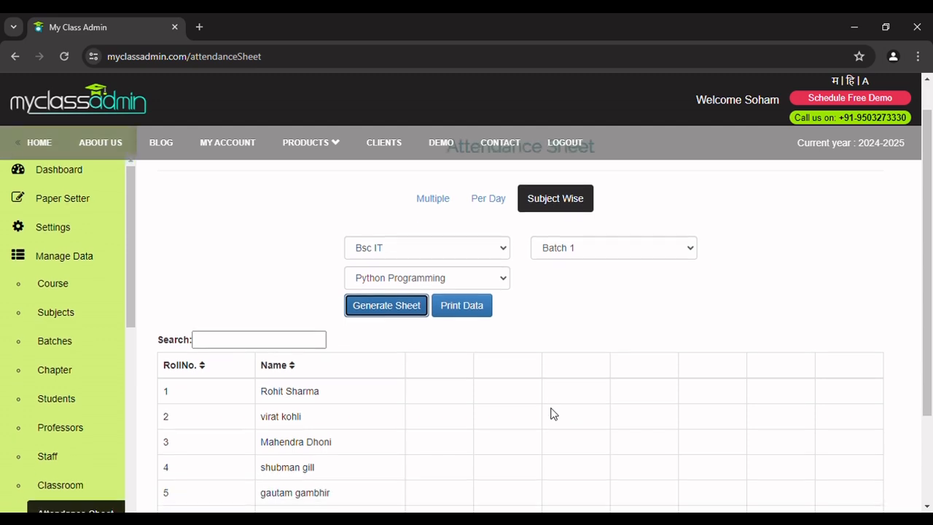
{"action": "scroll", "coordinate": [552, 413], "scroll_direction": "down", "scroll_amount": 1}
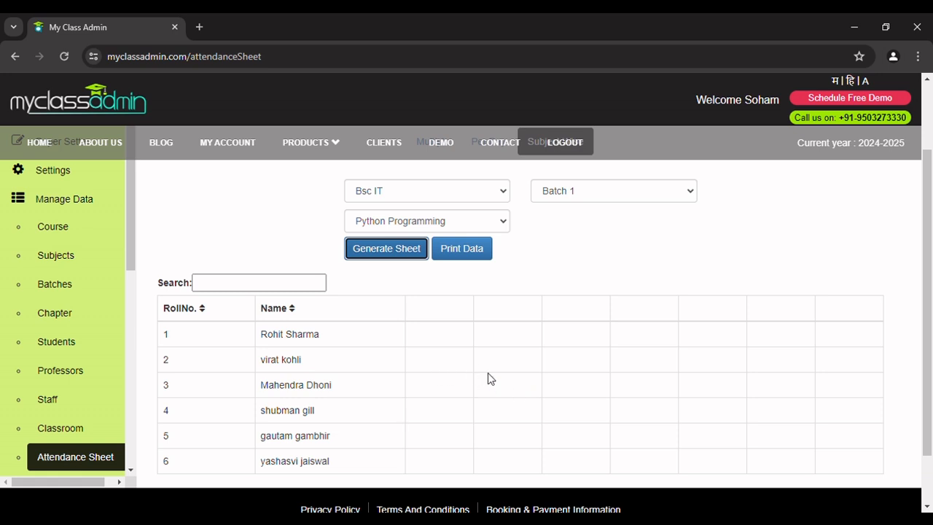
{"action": "scroll", "coordinate": [487, 373], "scroll_direction": "up", "scroll_amount": 2}
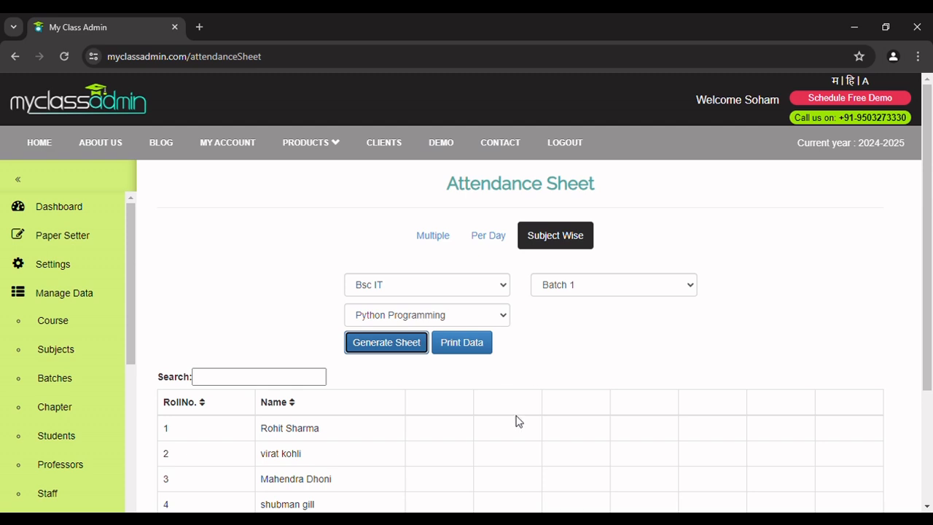
{"action": "left_click", "coordinate": [472, 351]}
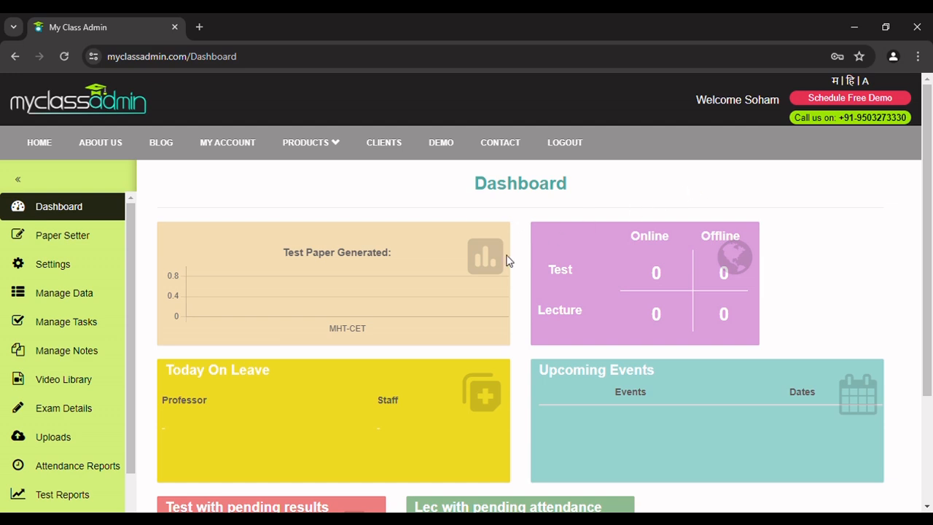
Step: Open the Manual Attendance page from the Uploads section
{"action": "left_click", "coordinate": [66, 436]}
{"action": "scroll", "coordinate": [65, 433], "scroll_direction": "down", "scroll_amount": 1}
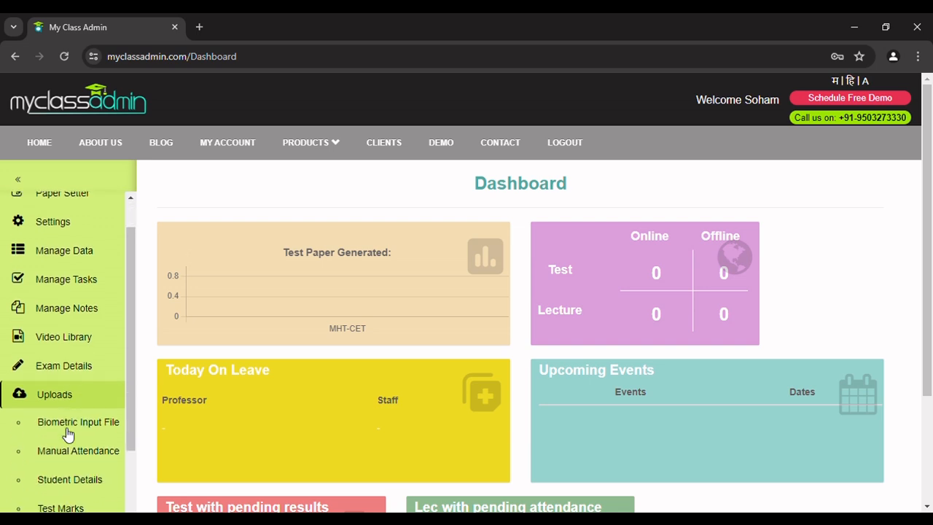
{"action": "left_click", "coordinate": [73, 415]}
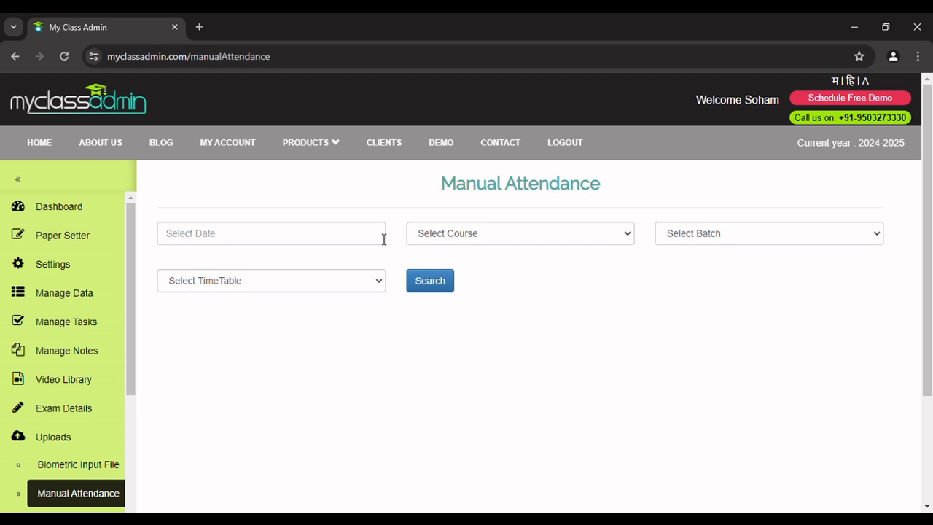
Step: Load the manual attendance list for 29-05-2024, course Bsc IT, Batch 1 and the 12:00:00 Computer Networking lecture
{"action": "left_click", "coordinate": [352, 241]}
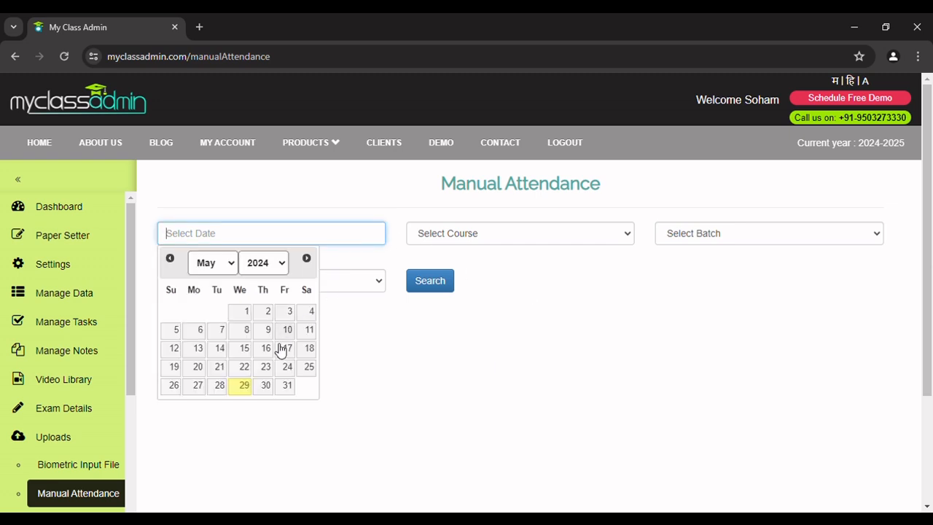
{"action": "left_click", "coordinate": [243, 386]}
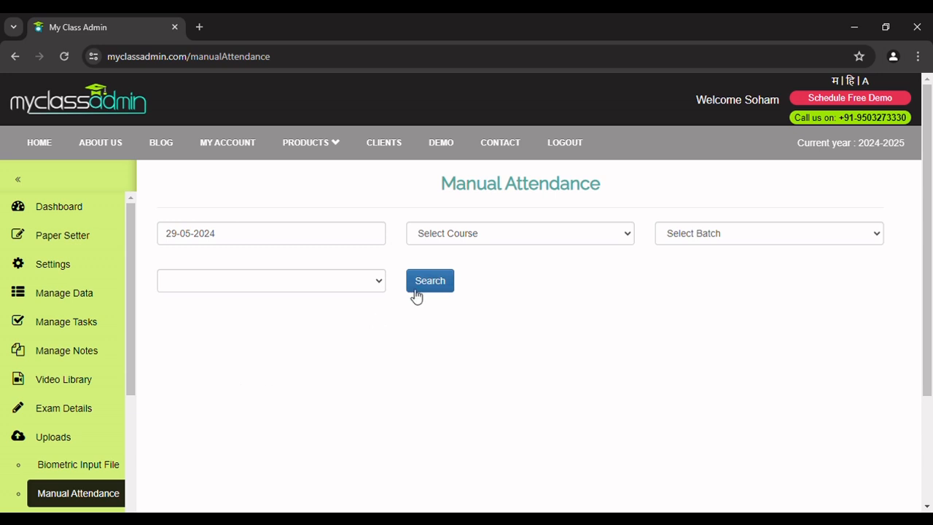
{"action": "left_click", "coordinate": [530, 233]}
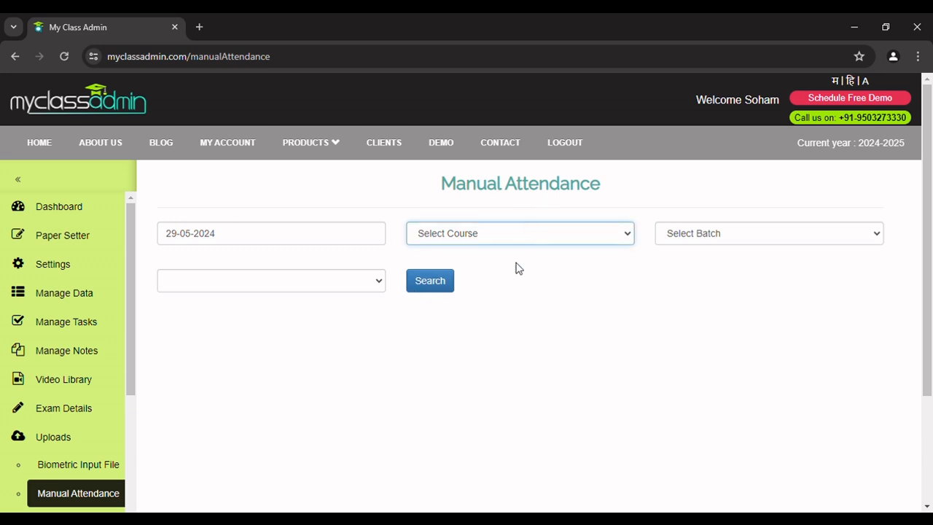
{"action": "left_click", "coordinate": [517, 268]}
{"action": "left_click", "coordinate": [678, 240]}
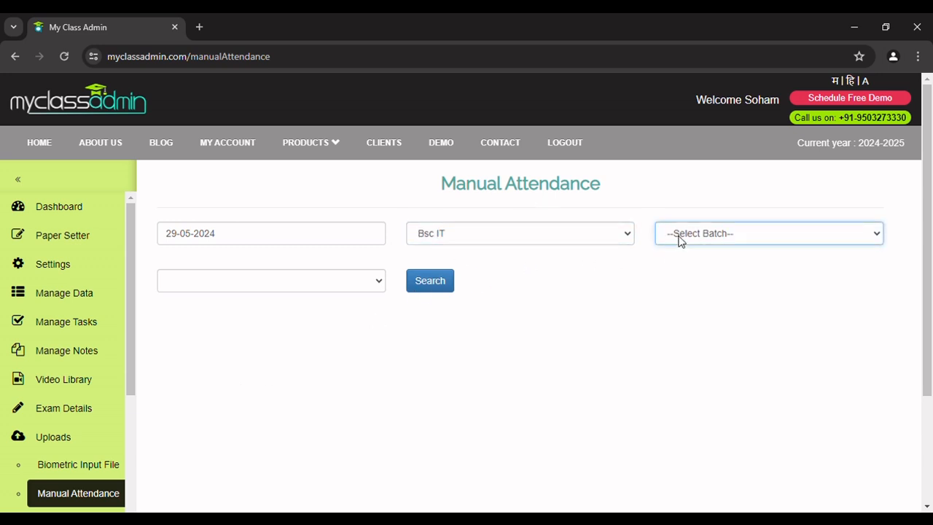
{"action": "left_click", "coordinate": [687, 265]}
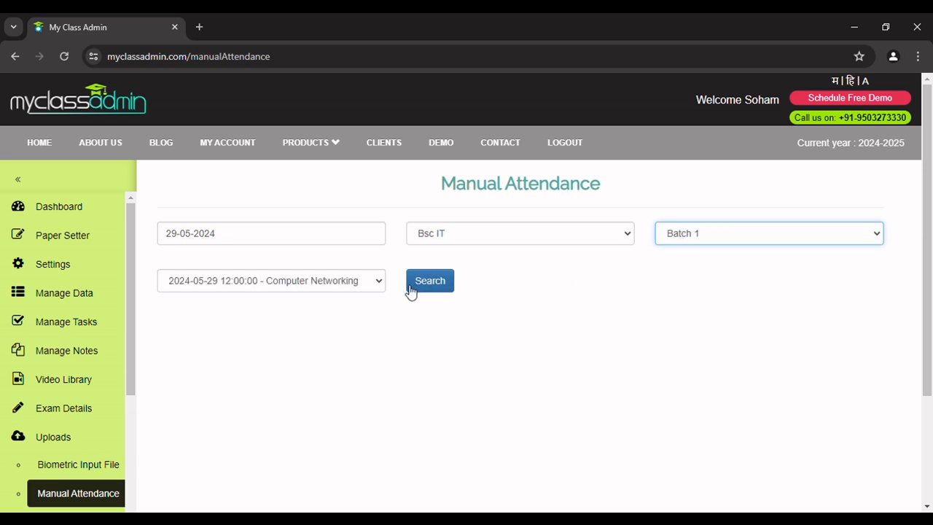
{"action": "left_click", "coordinate": [339, 287]}
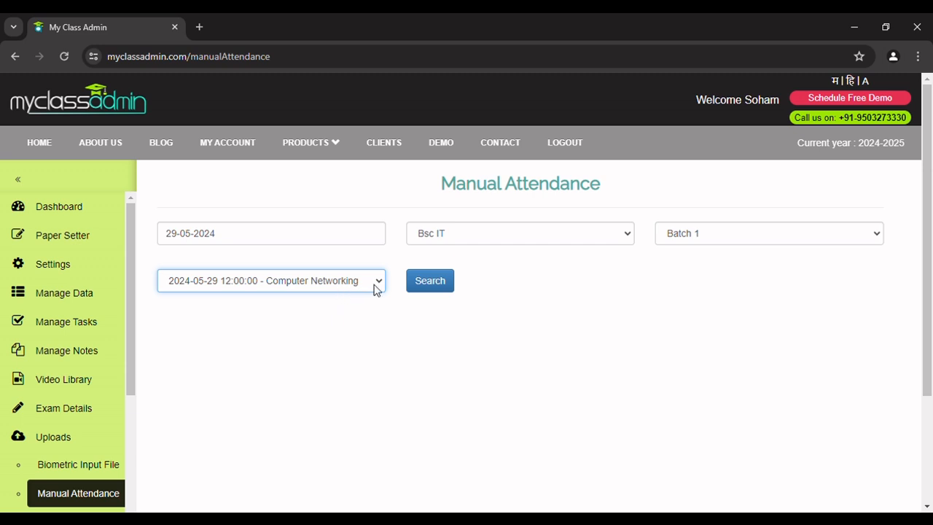
{"action": "left_click", "coordinate": [431, 287]}
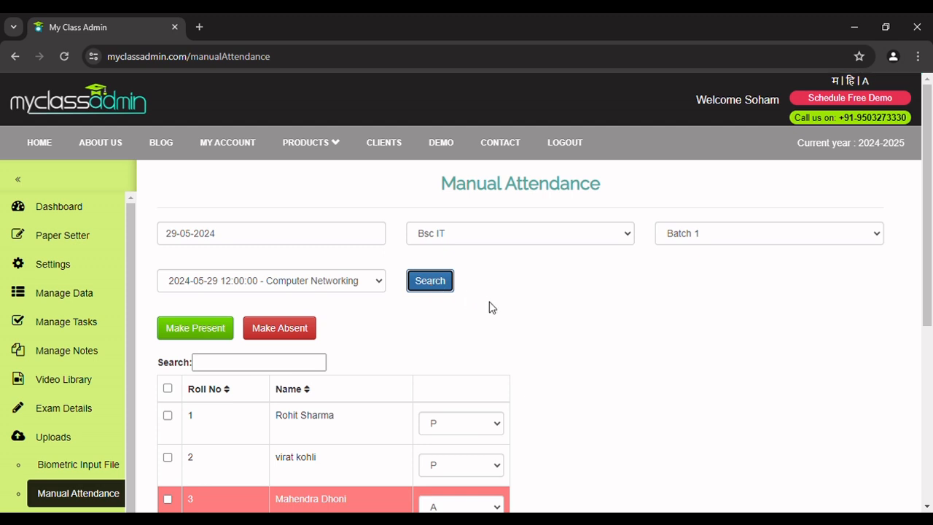
Step: Filter the student list by "vir", then clear the filter to list all students again
{"action": "scroll", "coordinate": [492, 307], "scroll_direction": "down", "scroll_amount": 1}
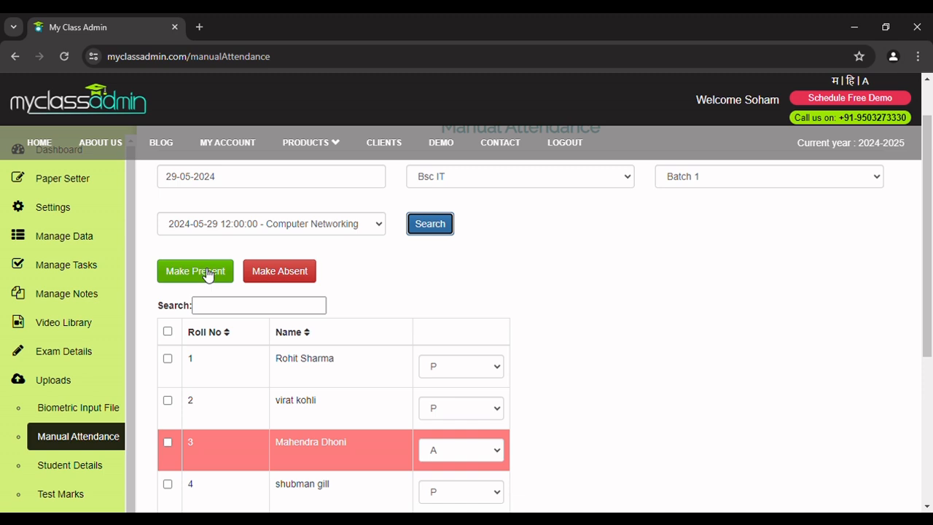
{"action": "left_click", "coordinate": [265, 305]}
{"action": "left_click", "coordinate": [259, 311]}
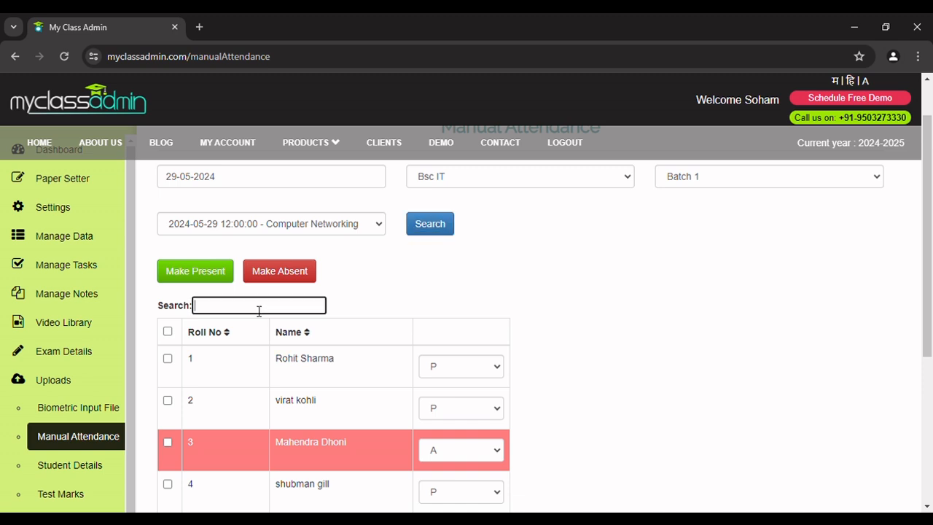
{"action": "type", "text": "vir"}
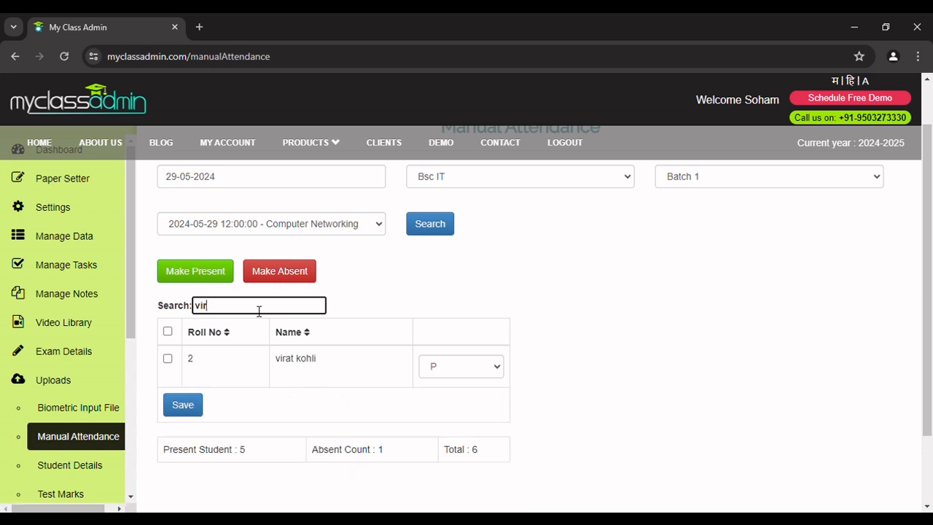
{"action": "key", "text": "BackSpace"}
{"action": "key", "text": "BackSpace"}
{"action": "key", "text": "BackSpace"}
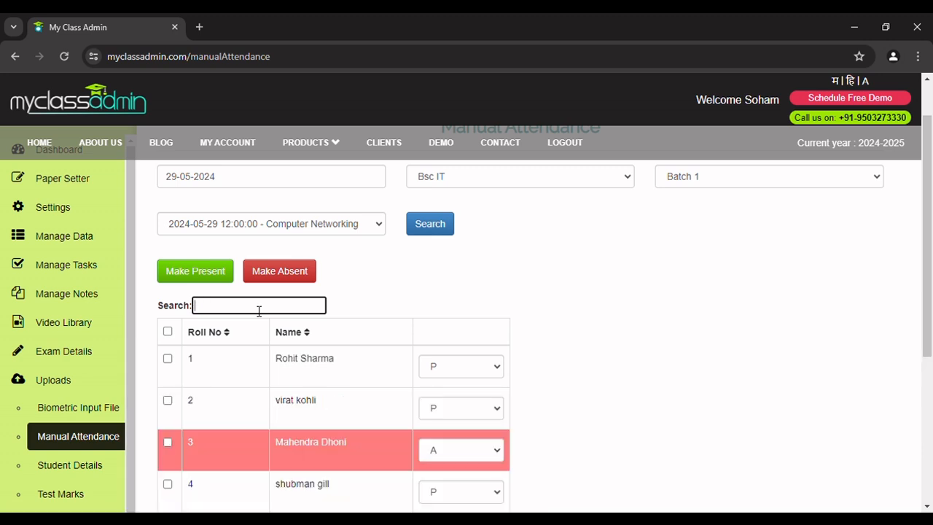
Step: Set the attendance status of the student with roll number 2 to A
{"action": "scroll", "coordinate": [439, 315], "scroll_direction": "down", "scroll_amount": 1}
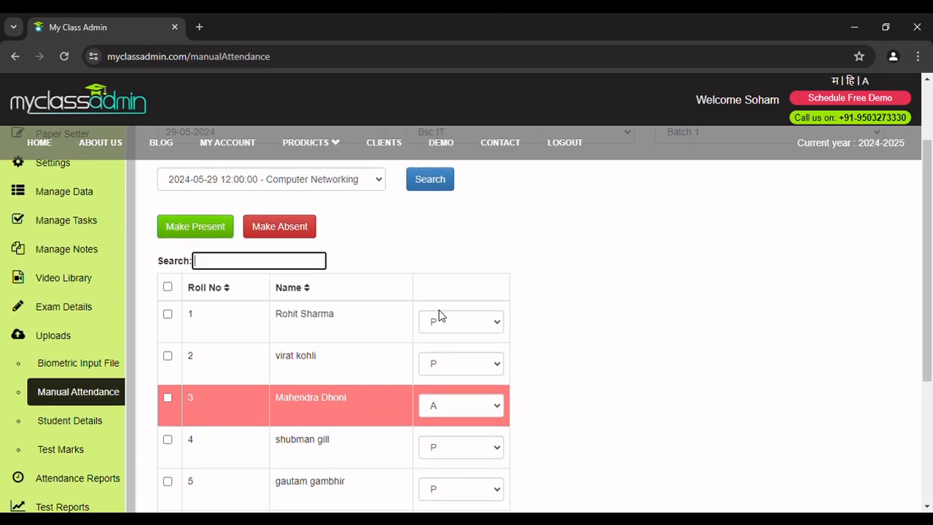
{"action": "scroll", "coordinate": [439, 313], "scroll_direction": "down", "scroll_amount": 1}
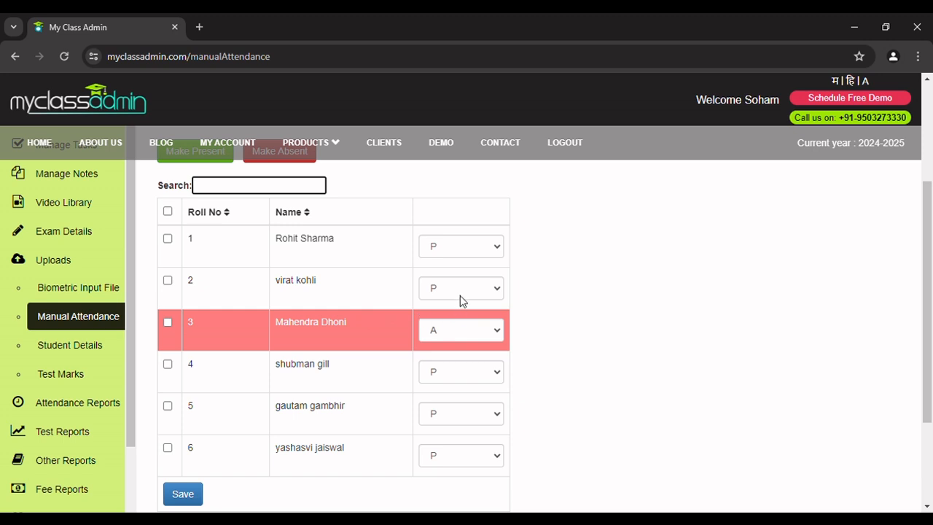
{"action": "left_click", "coordinate": [479, 293]}
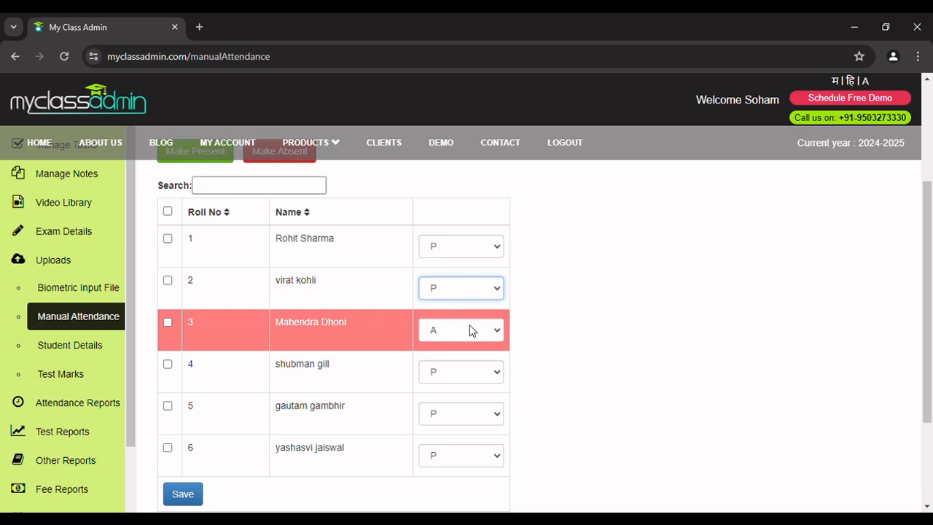
{"action": "key", "text": "a"}
{"action": "scroll", "coordinate": [410, 321], "scroll_direction": "down", "scroll_amount": 1}
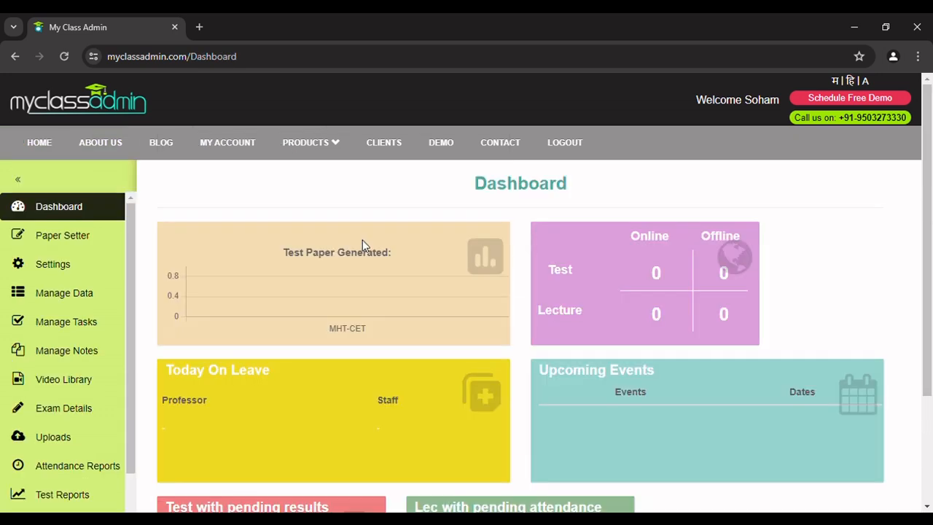
Step: Open the Attendance page from the Attendance Reports section
{"action": "left_click", "coordinate": [89, 466]}
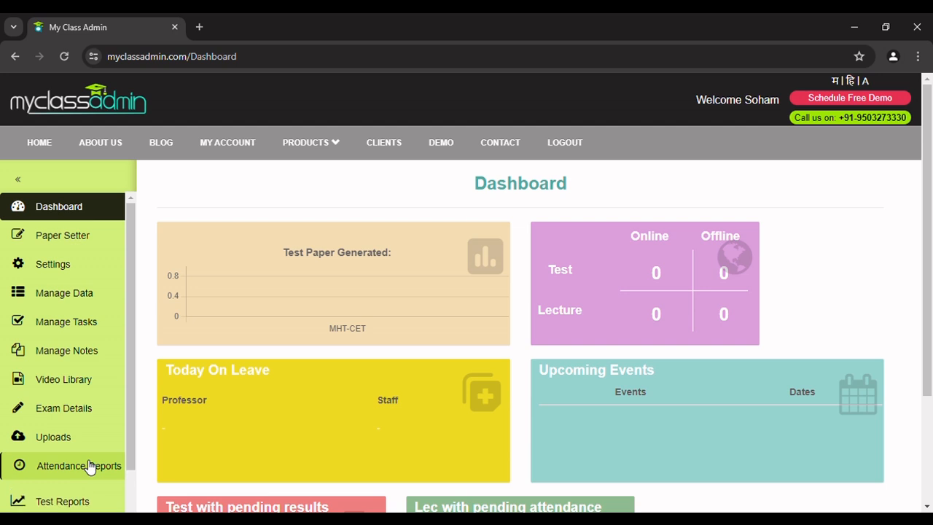
{"action": "scroll", "coordinate": [88, 466], "scroll_direction": "down", "scroll_amount": 1}
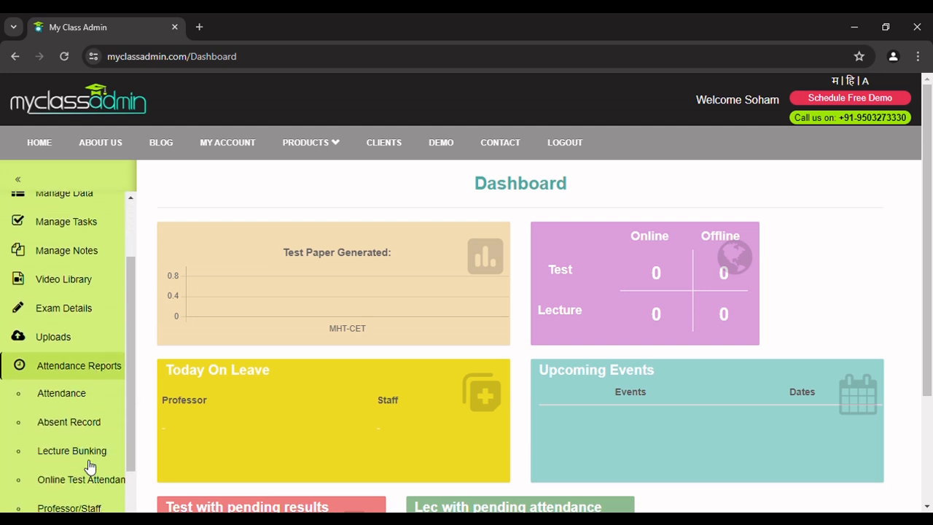
{"action": "left_click", "coordinate": [85, 404]}
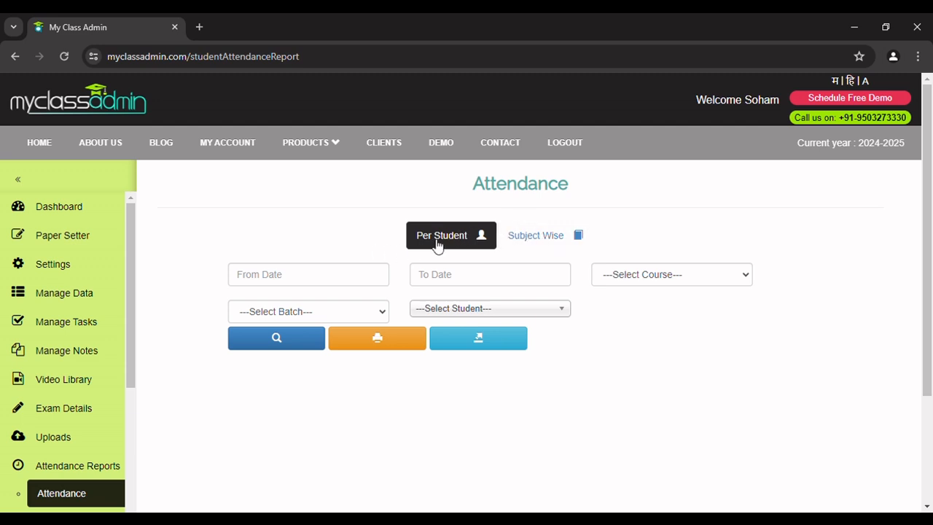
Step: Set the per-student attendance report's date range from 23/05/2024 to 28/05/2024
{"action": "left_click", "coordinate": [309, 275]}
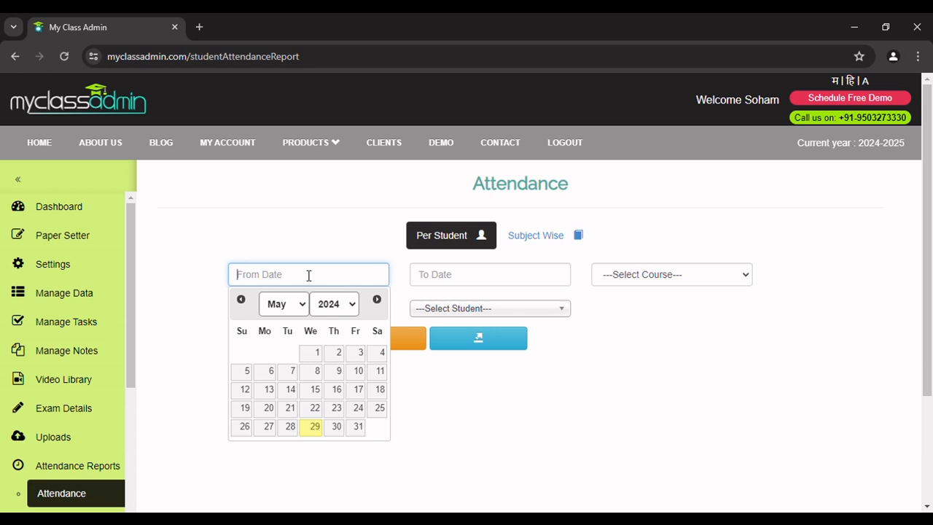
{"action": "left_click", "coordinate": [340, 409]}
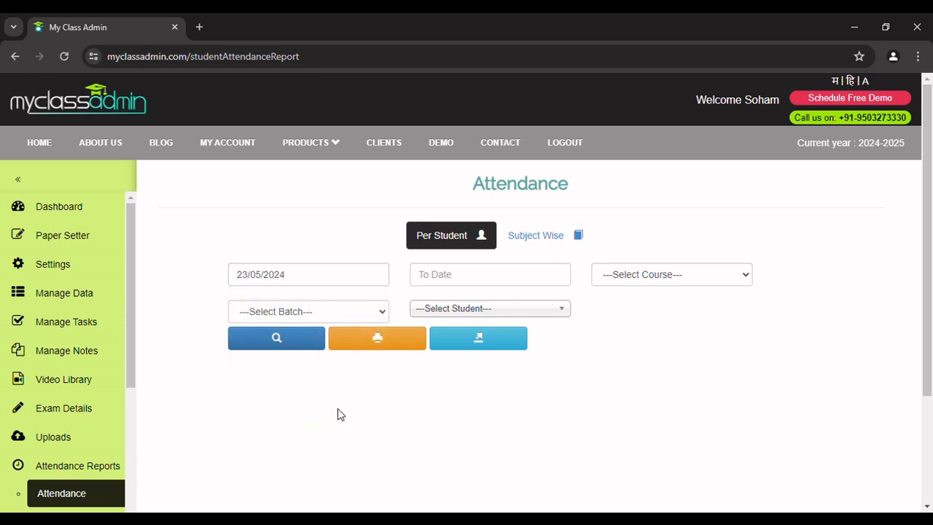
{"action": "left_click", "coordinate": [456, 285]}
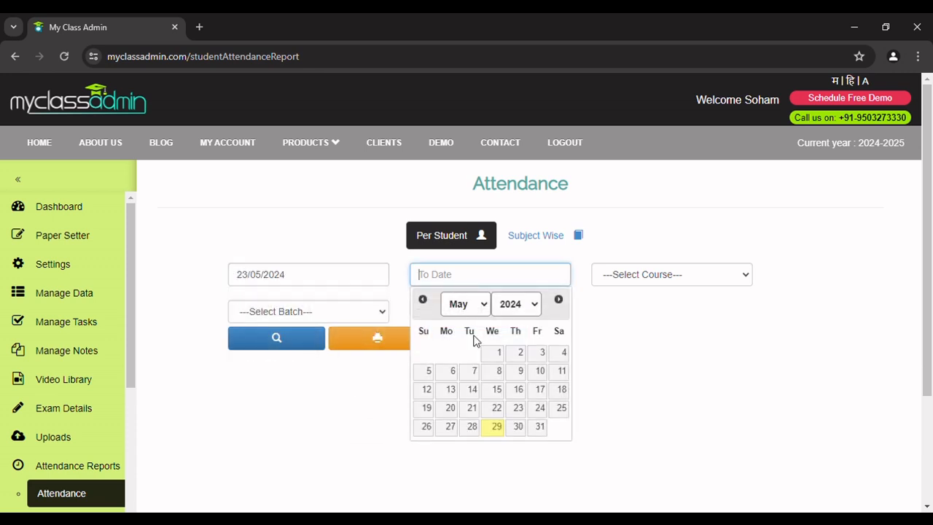
{"action": "left_click", "coordinate": [472, 429]}
Step: Choose course Bsc IT, Batch 1 and the student with roll number 2 for the per-student report
{"action": "left_click", "coordinate": [643, 274]}
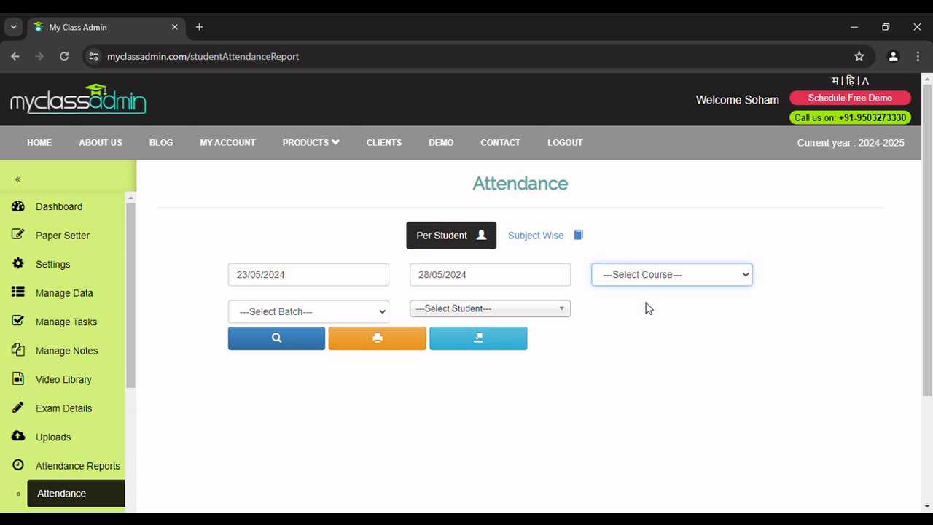
{"action": "left_click", "coordinate": [649, 309]}
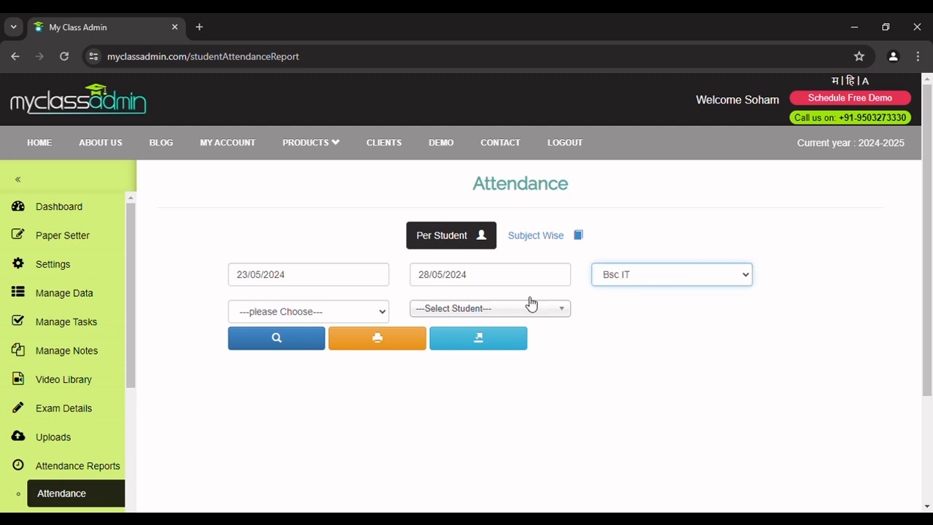
{"action": "left_click", "coordinate": [354, 314]}
{"action": "left_click", "coordinate": [339, 344]}
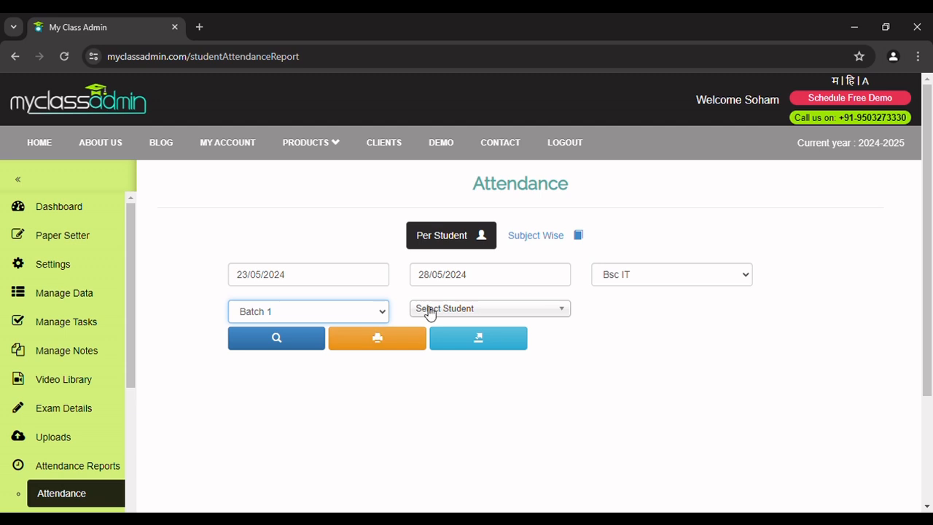
{"action": "left_click", "coordinate": [474, 309]}
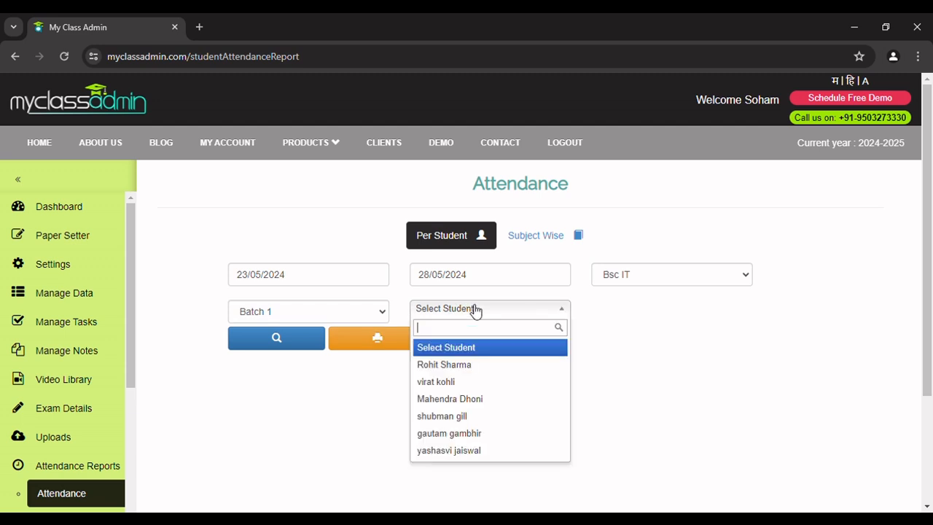
{"action": "left_click", "coordinate": [521, 382]}
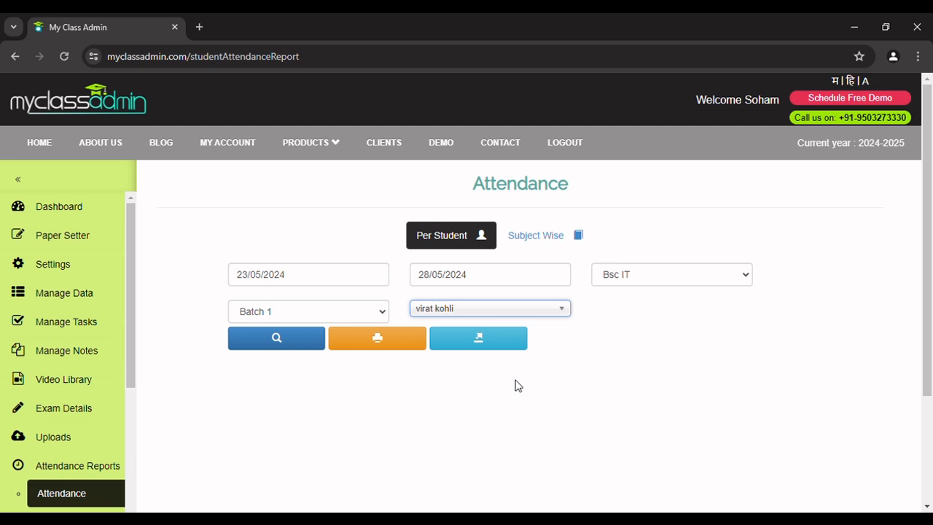
Step: Generate the per-student attendance report and review the student details, daily subject attendance and lecture totals
{"action": "left_click", "coordinate": [276, 339]}
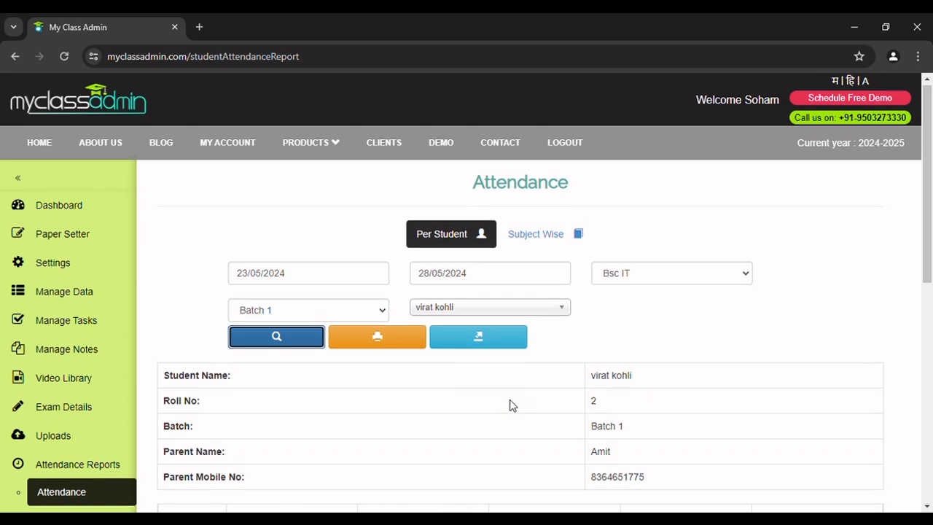
{"action": "scroll", "coordinate": [510, 406], "scroll_direction": "down", "scroll_amount": 1}
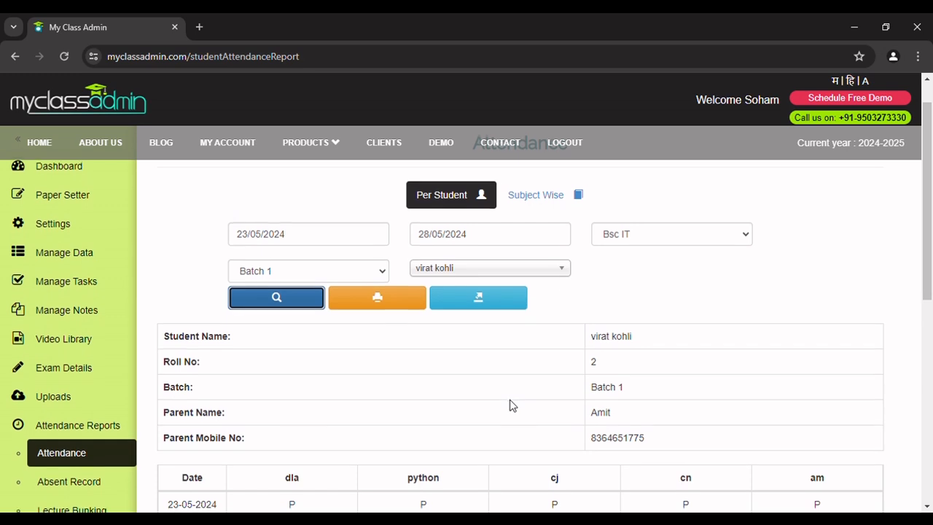
{"action": "scroll", "coordinate": [510, 406], "scroll_direction": "down", "scroll_amount": 2}
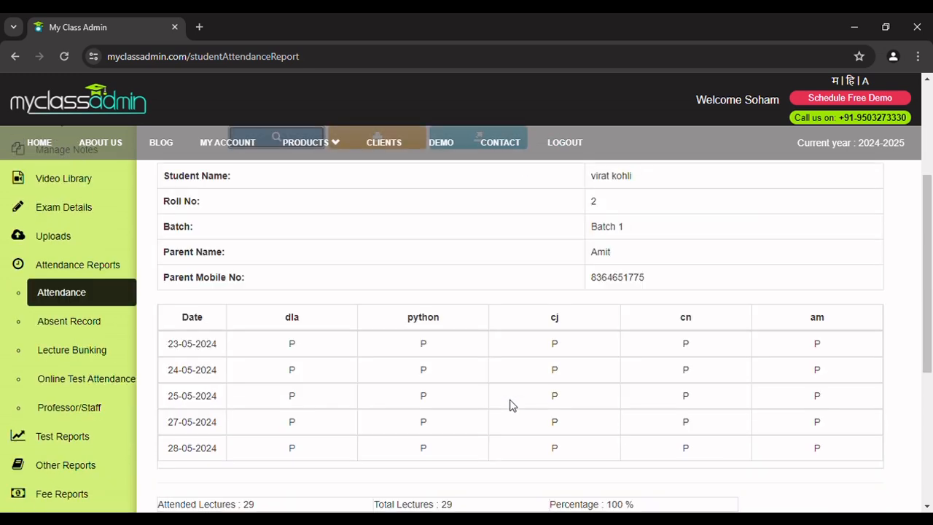
{"action": "scroll", "coordinate": [211, 226], "scroll_direction": "up", "scroll_amount": 1}
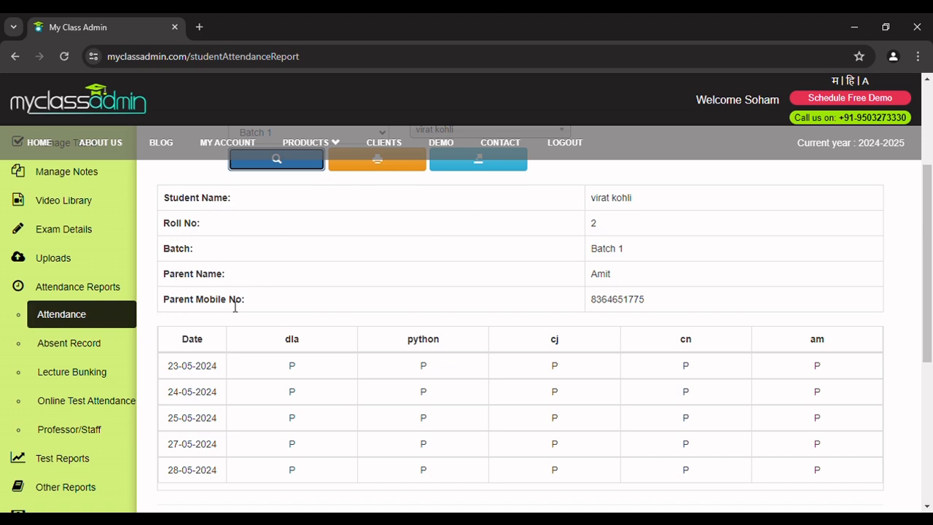
{"action": "scroll", "coordinate": [357, 316], "scroll_direction": "down", "scroll_amount": 1}
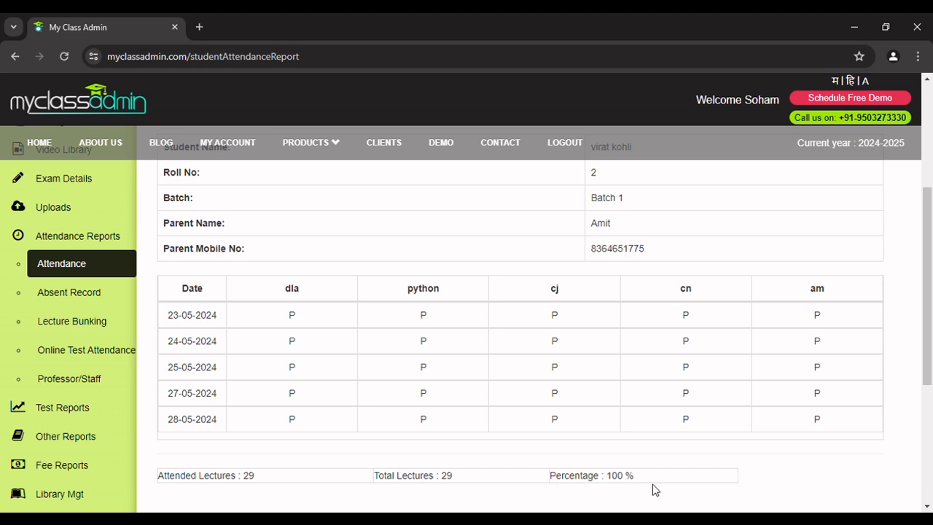
{"action": "scroll", "coordinate": [653, 490], "scroll_direction": "up", "scroll_amount": 3}
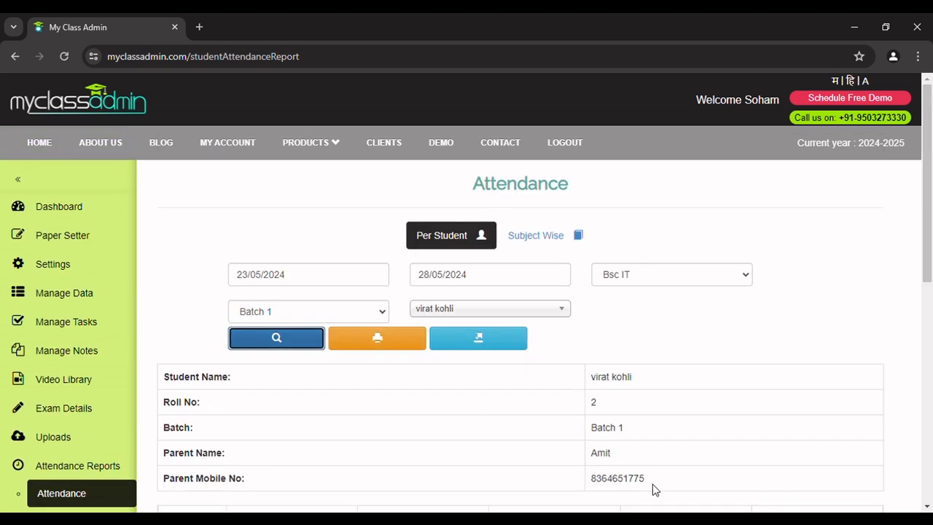
Step: Switch to the subject-wise attendance report and set its date range from 23-05-2024 to 28-05-2024
{"action": "left_click", "coordinate": [556, 236]}
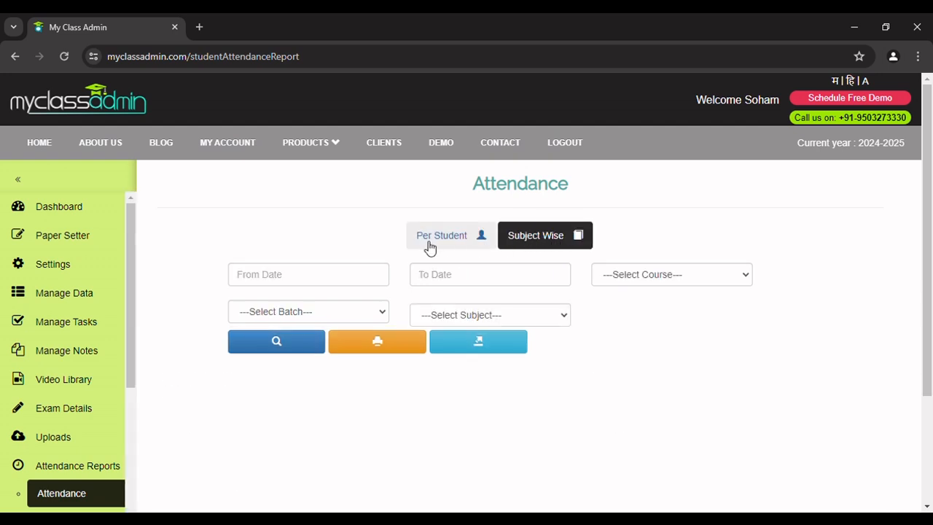
{"action": "left_click", "coordinate": [315, 274]}
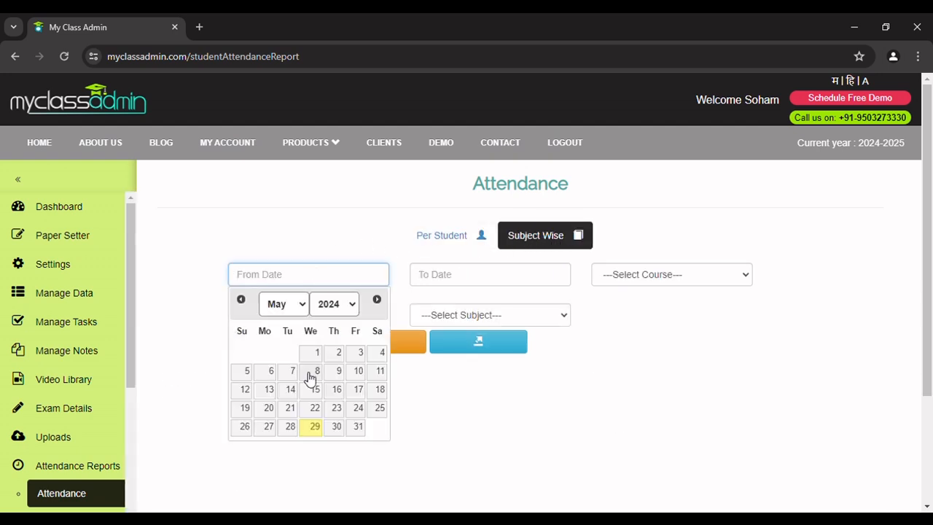
{"action": "left_click", "coordinate": [336, 410]}
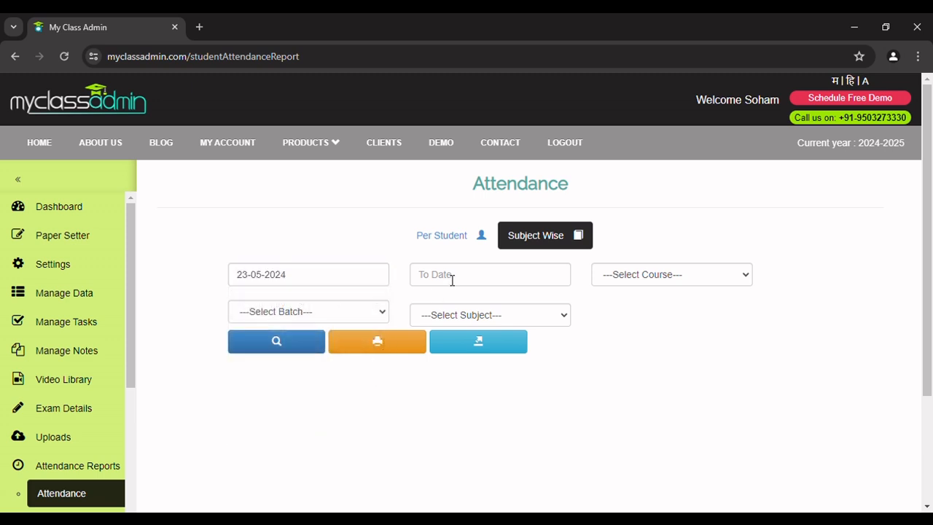
{"action": "left_click", "coordinate": [452, 277]}
{"action": "left_click", "coordinate": [475, 425]}
Step: Choose course Bsc IT, Batch 1 and the subject Python Programming for the subject-wise report
{"action": "left_click", "coordinate": [650, 280]}
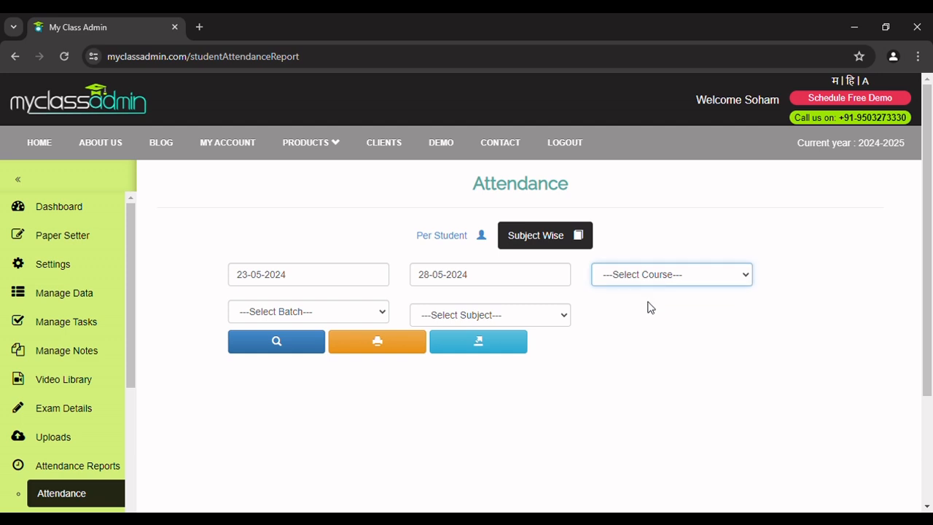
{"action": "left_click", "coordinate": [649, 309]}
{"action": "left_click", "coordinate": [296, 315]}
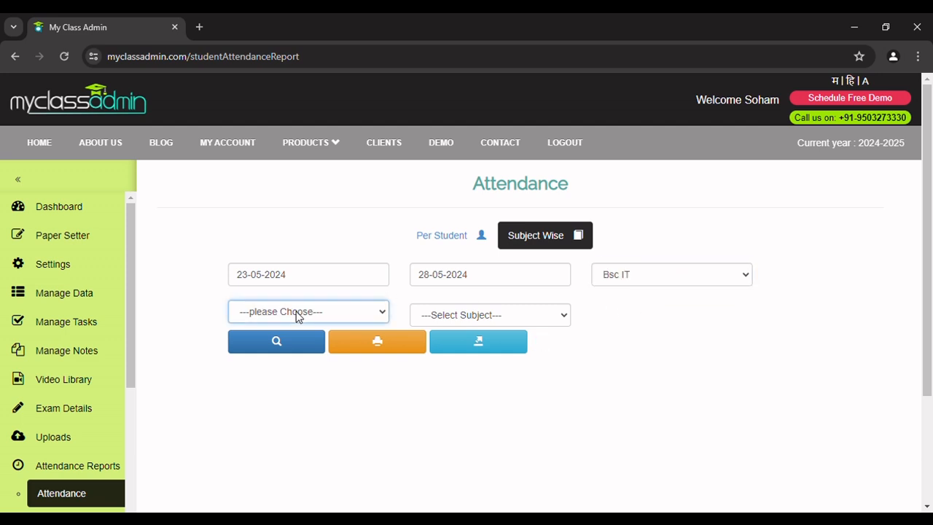
{"action": "left_click", "coordinate": [296, 348]}
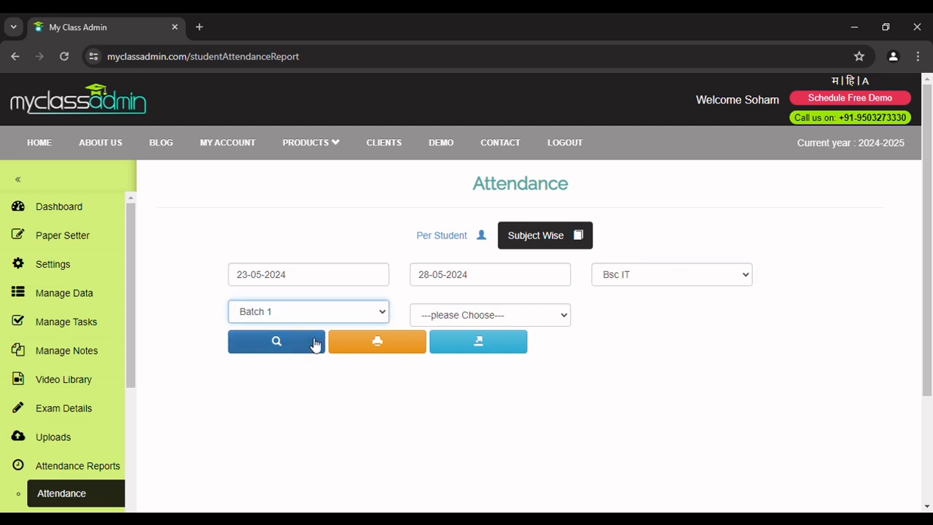
{"action": "left_click", "coordinate": [456, 317]}
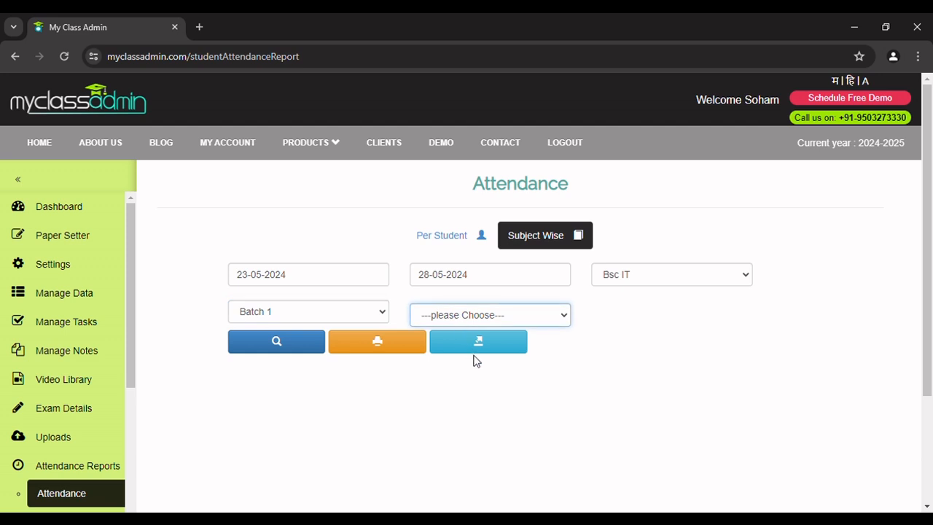
{"action": "left_click", "coordinate": [474, 359]}
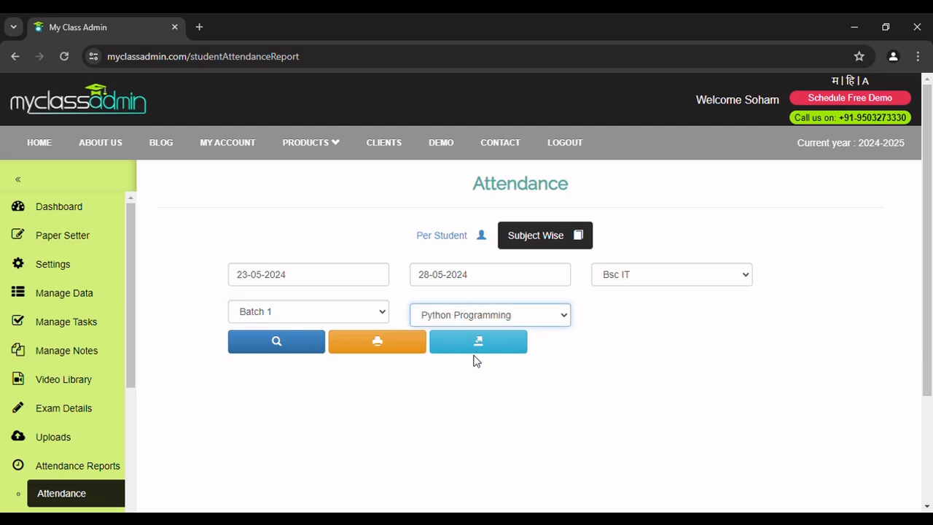
Step: Generate the subject-wise attendance report and review each student's attended lectures and tests
{"action": "left_click", "coordinate": [294, 344]}
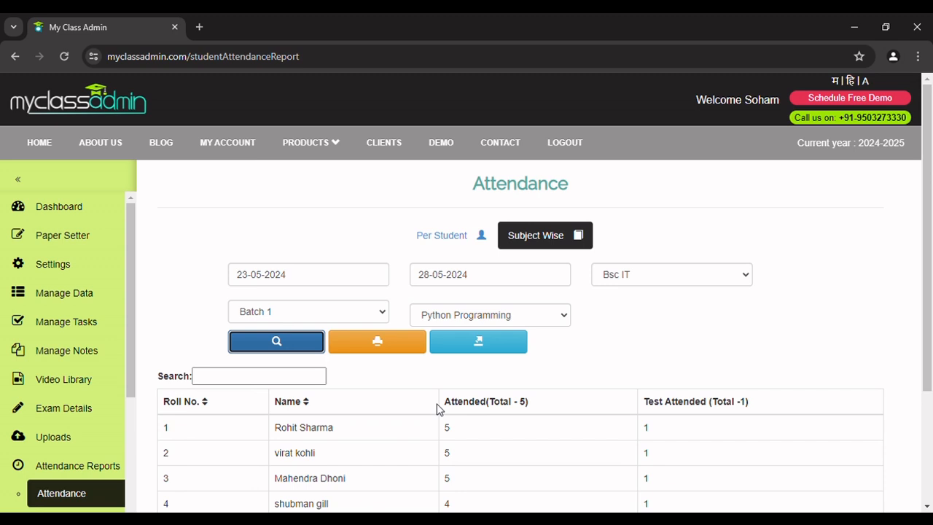
{"action": "scroll", "coordinate": [513, 417], "scroll_direction": "down", "scroll_amount": 3}
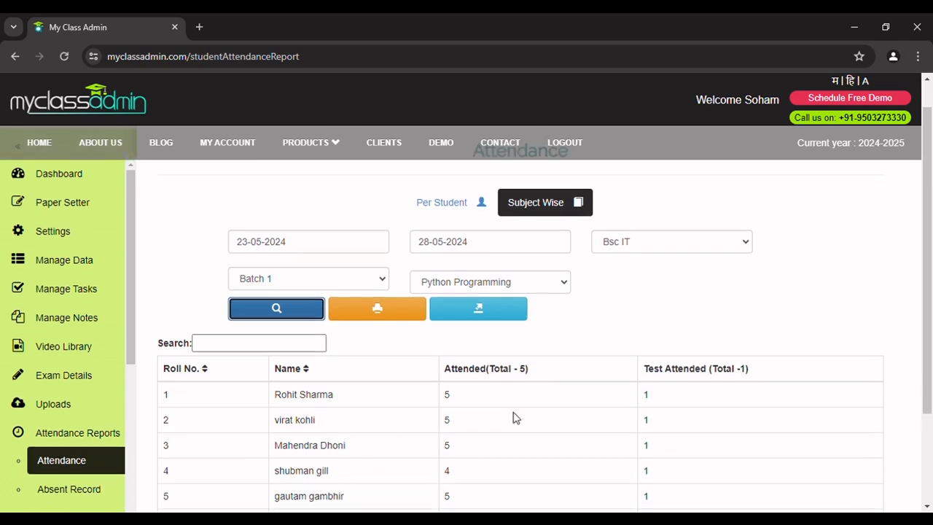
{"action": "scroll", "coordinate": [513, 417], "scroll_direction": "down", "scroll_amount": 2}
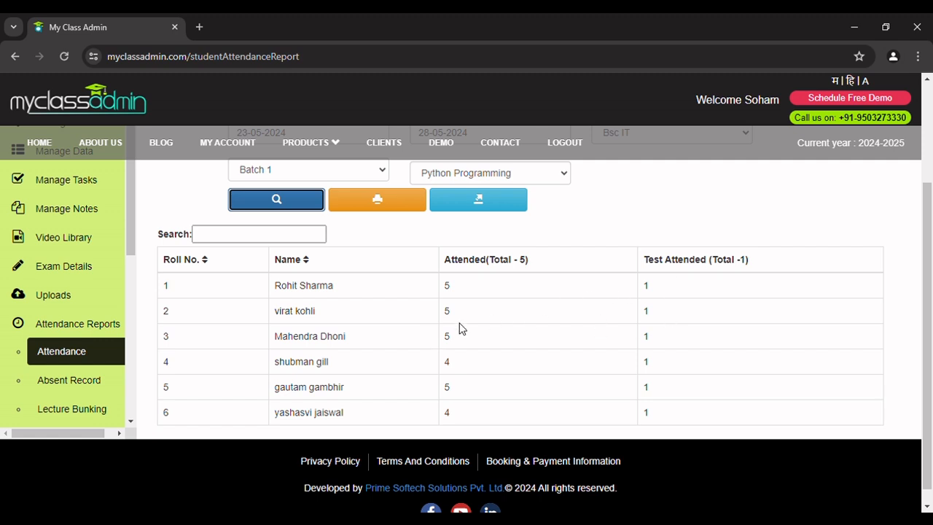
{"action": "scroll", "coordinate": [460, 327], "scroll_direction": "up", "scroll_amount": 2}
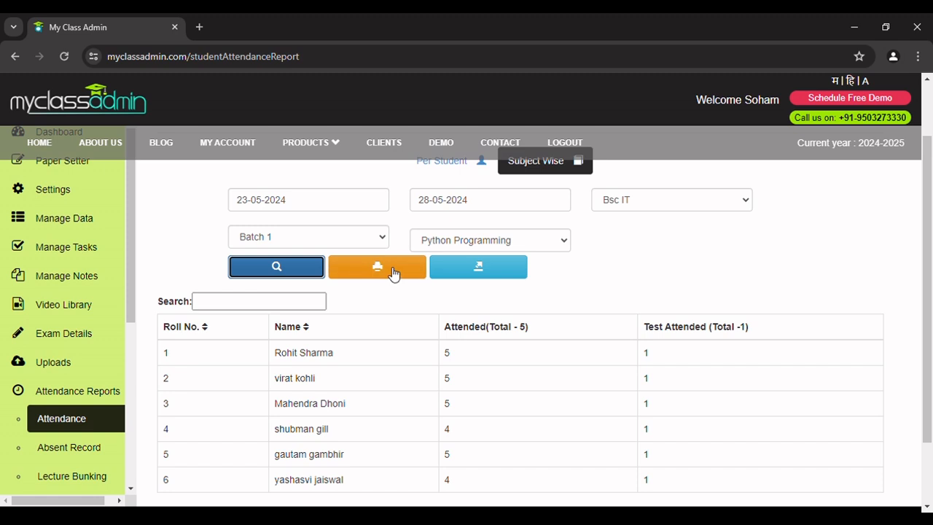